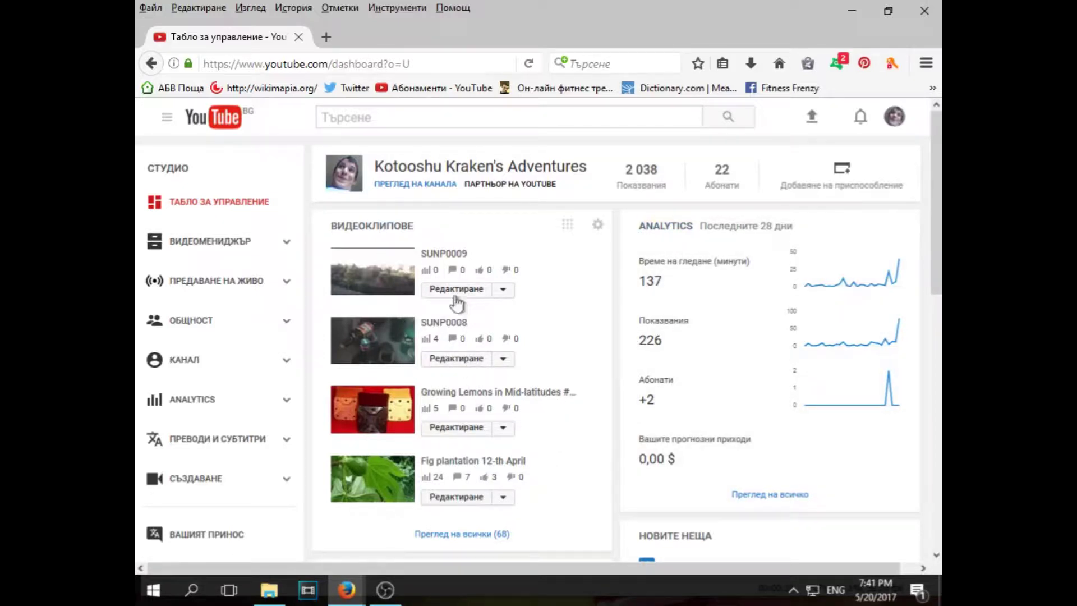
Open the SUNP0008 video's edit page from the dashboard's video list
click(447, 365)
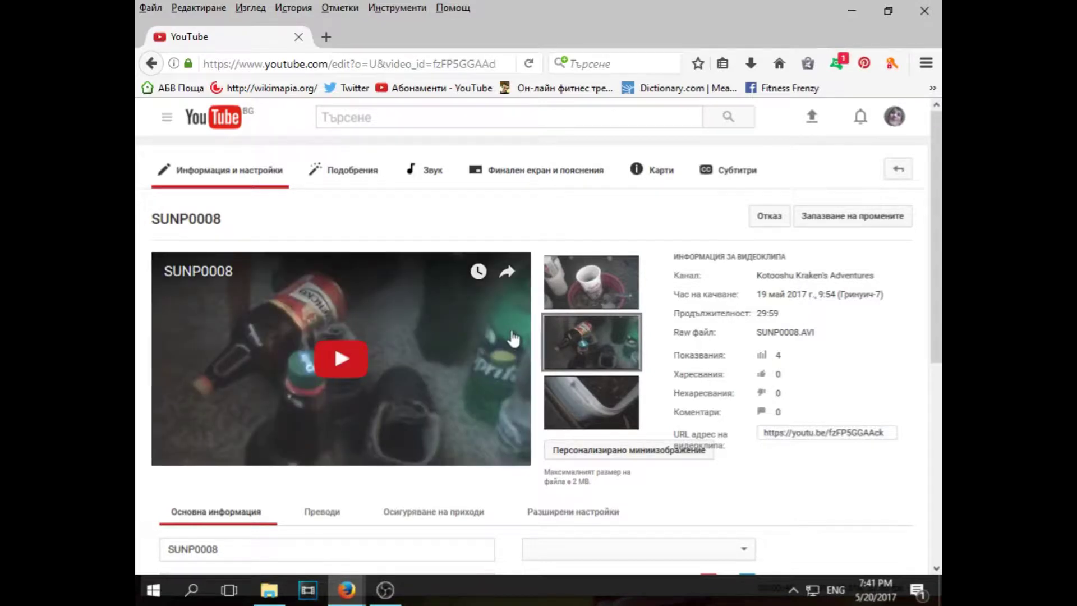
Scroll down to the Скрит (Unlisted) visibility setting and expand its options
scroll(443, 372, down, 5)
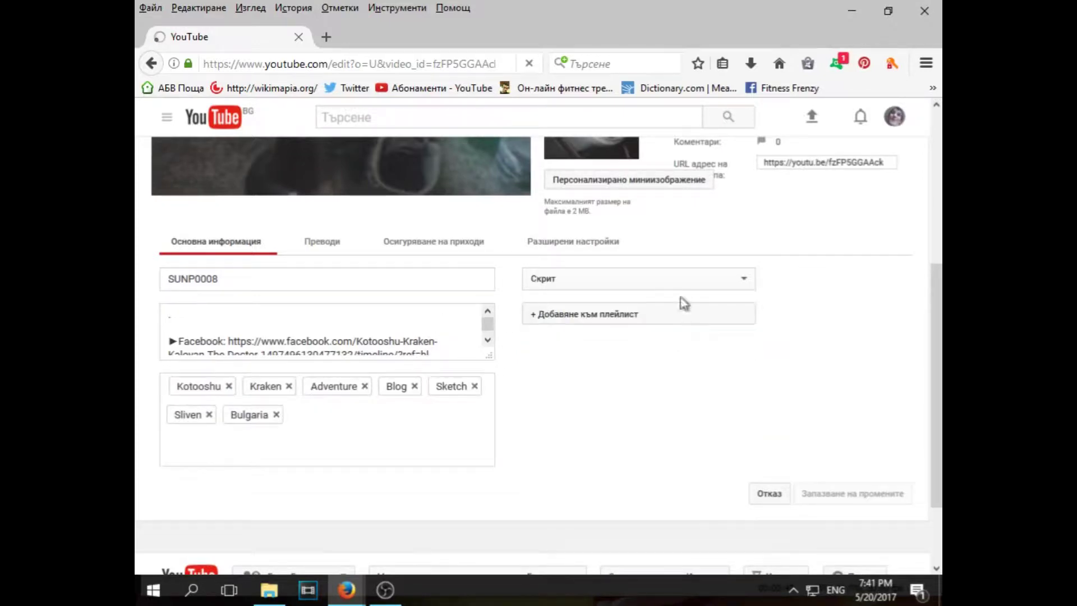
click(656, 283)
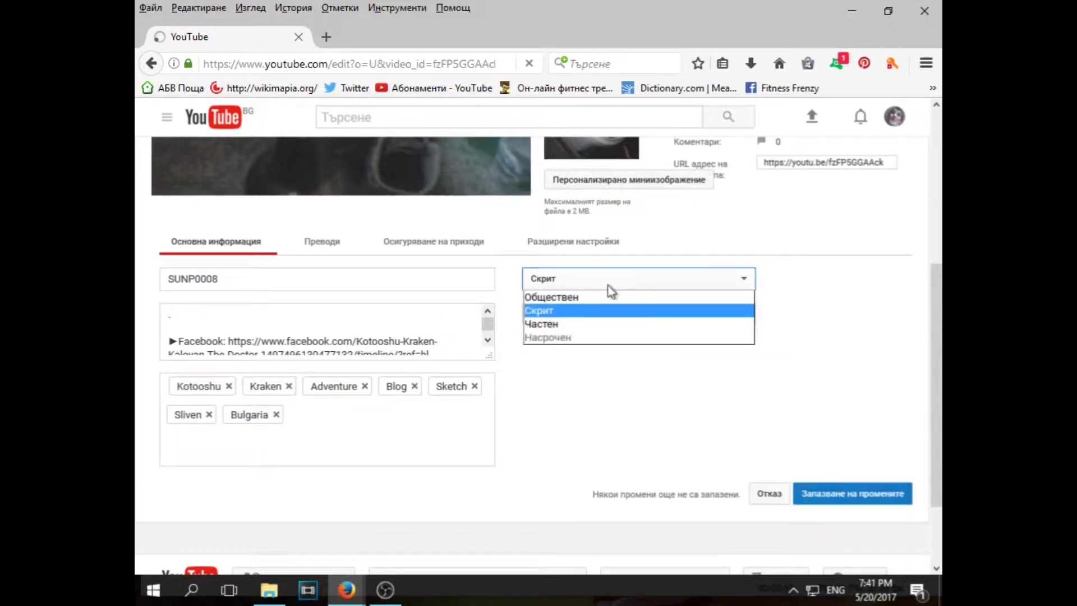
Make SUNP0008 Обществен (Public), start a share message and tick Google+ sharing
click(583, 299)
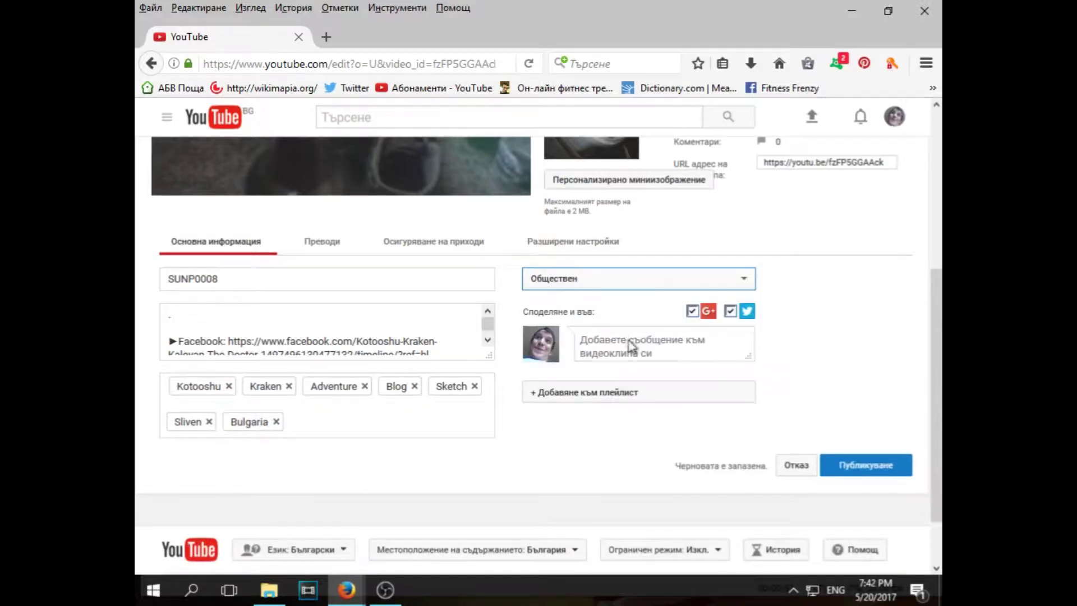
click(632, 345)
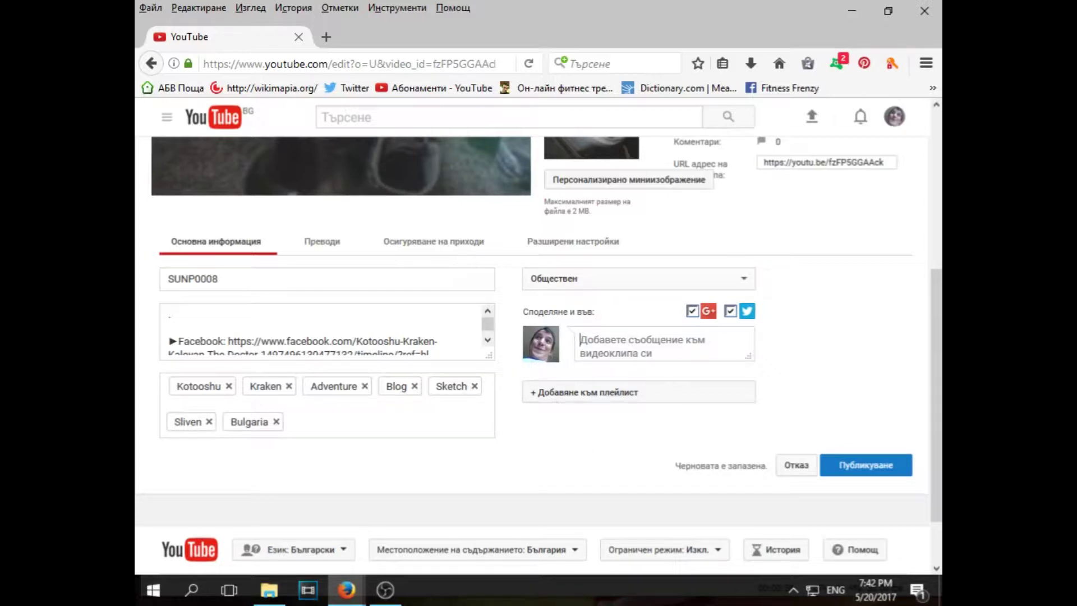
key(F5)
click(693, 312)
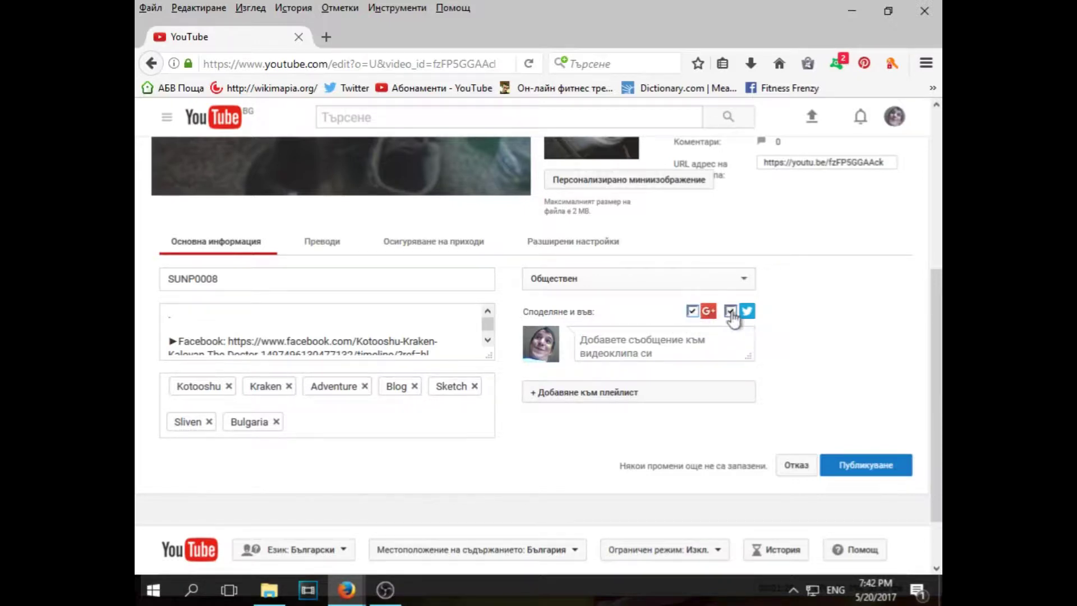
scroll(609, 306, up, 5)
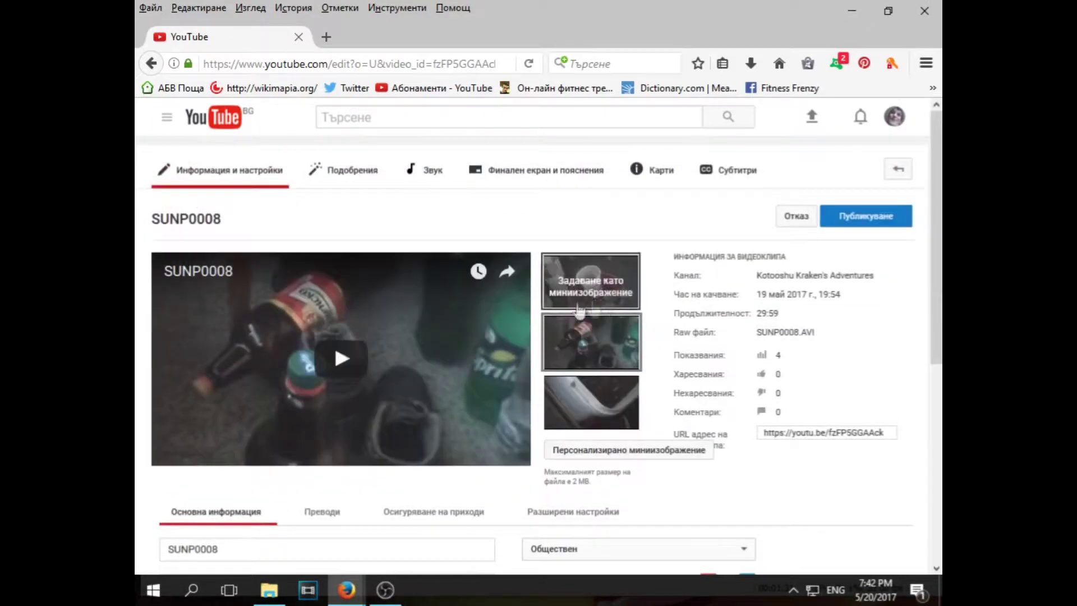
scroll(588, 409, down, 5)
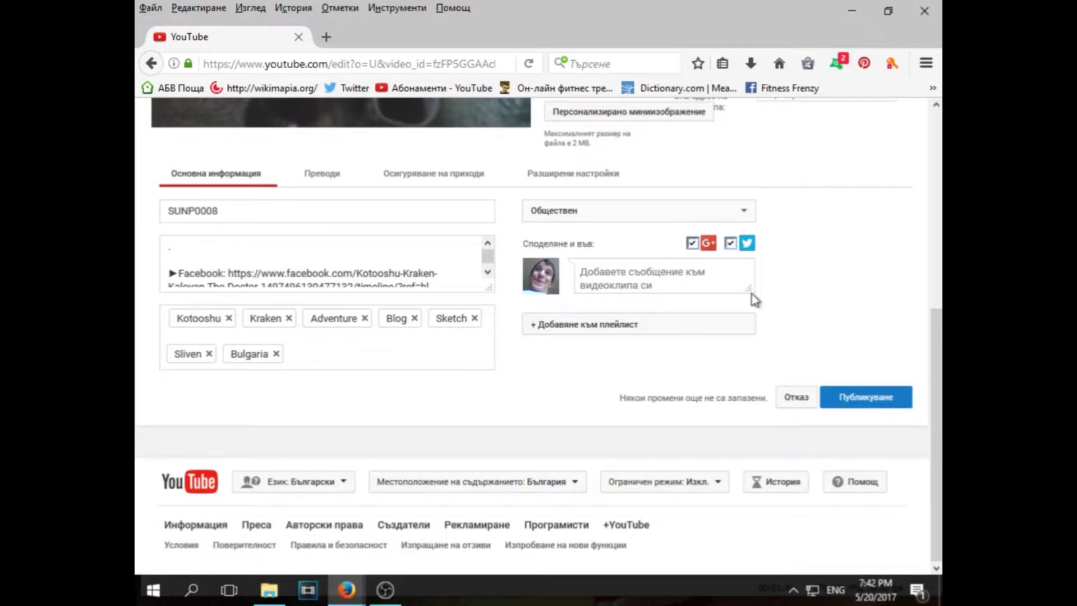
scroll(774, 141, up, 6)
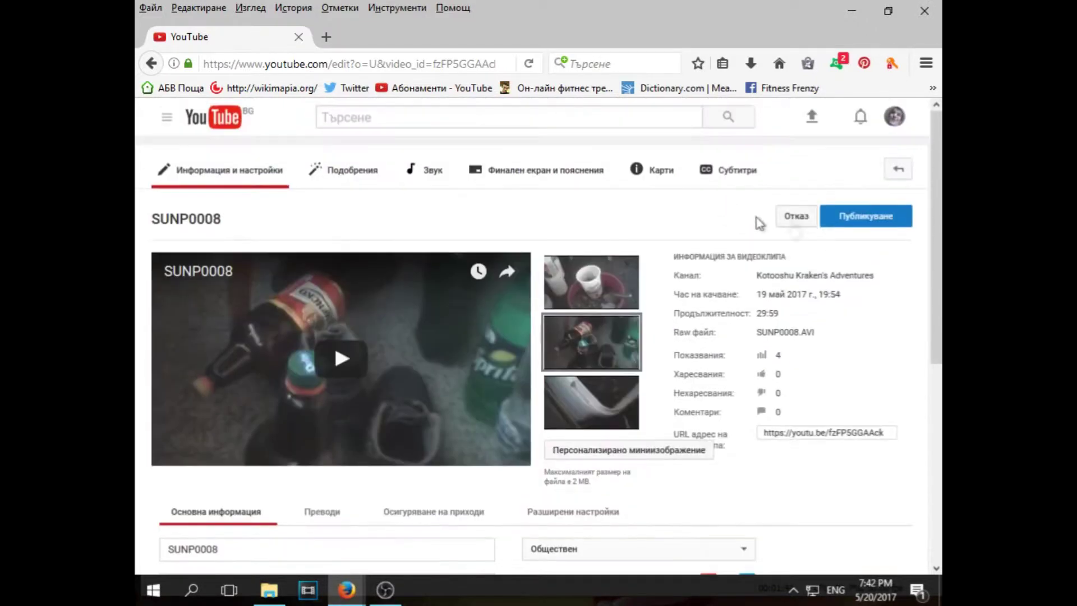
click(898, 119)
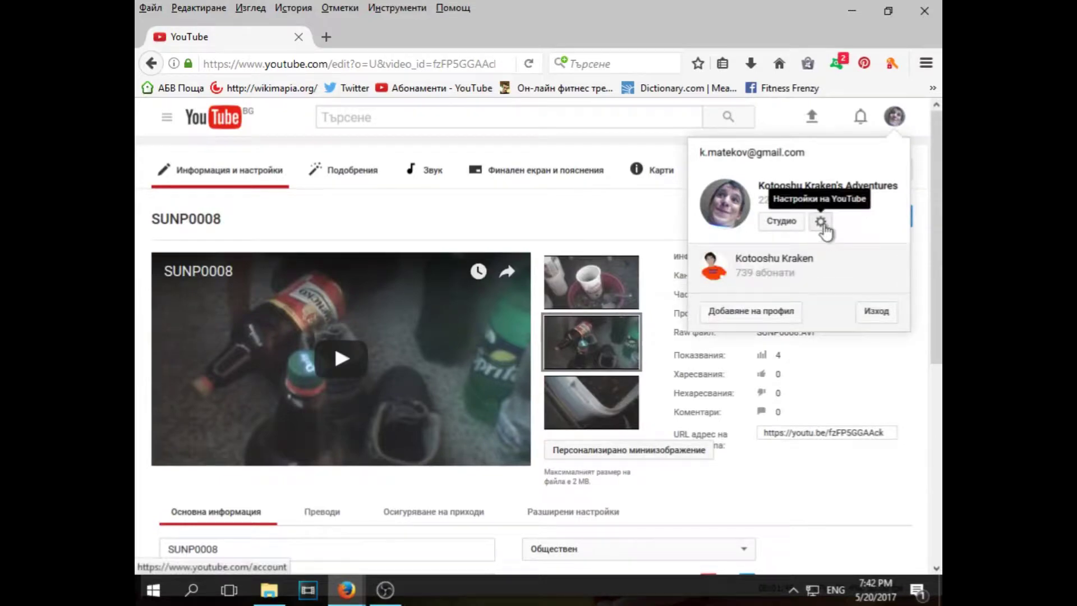
Confirm in YouTube's Свързани профили settings that Twitter is linked and shares uploads
middle_click(821, 222)
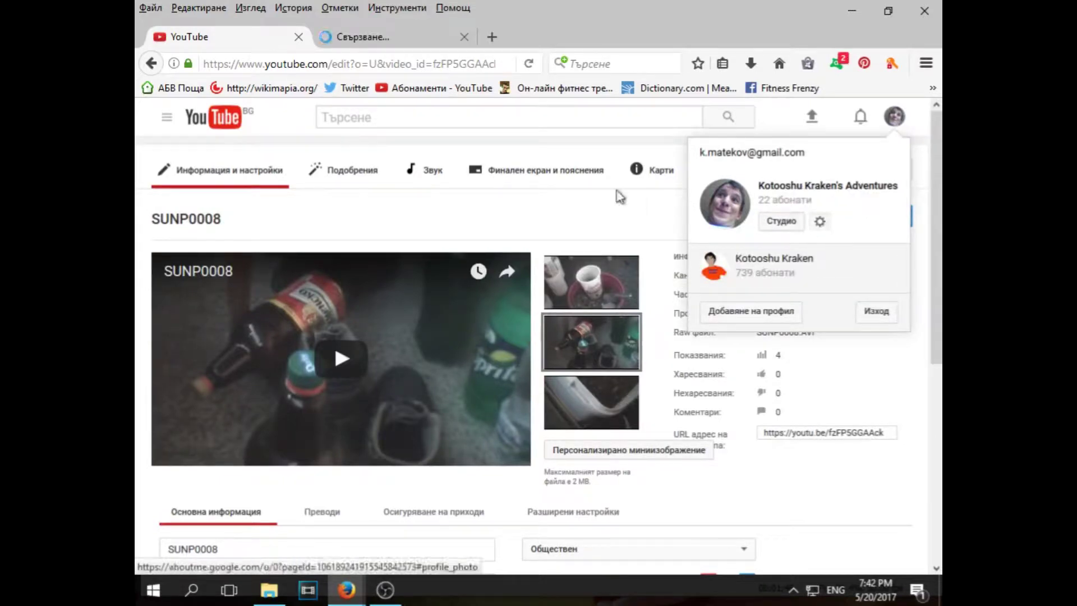
key(ctrl+Tab)
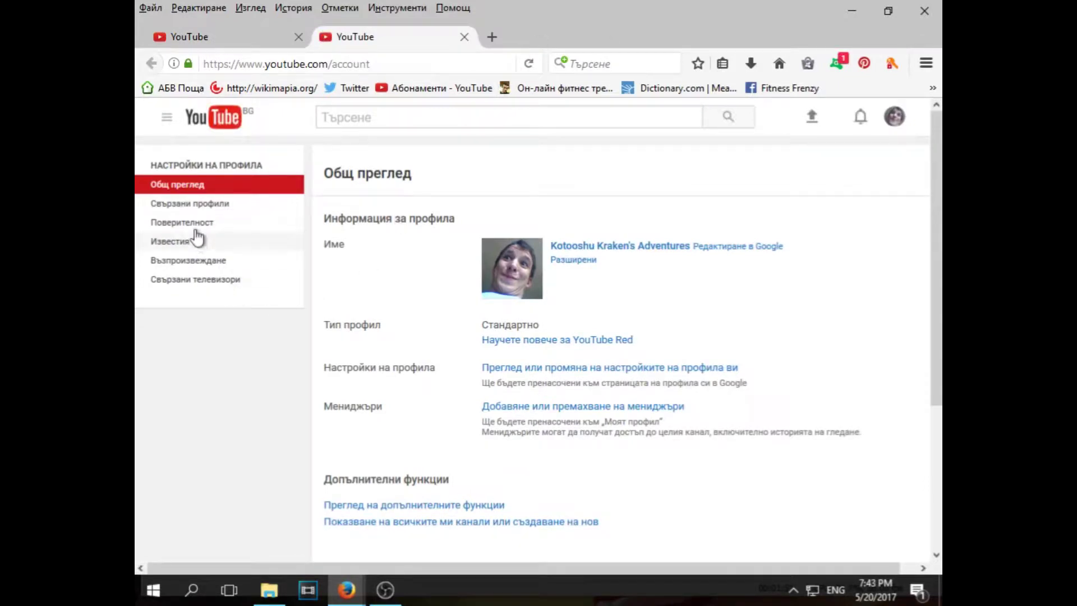
click(213, 211)
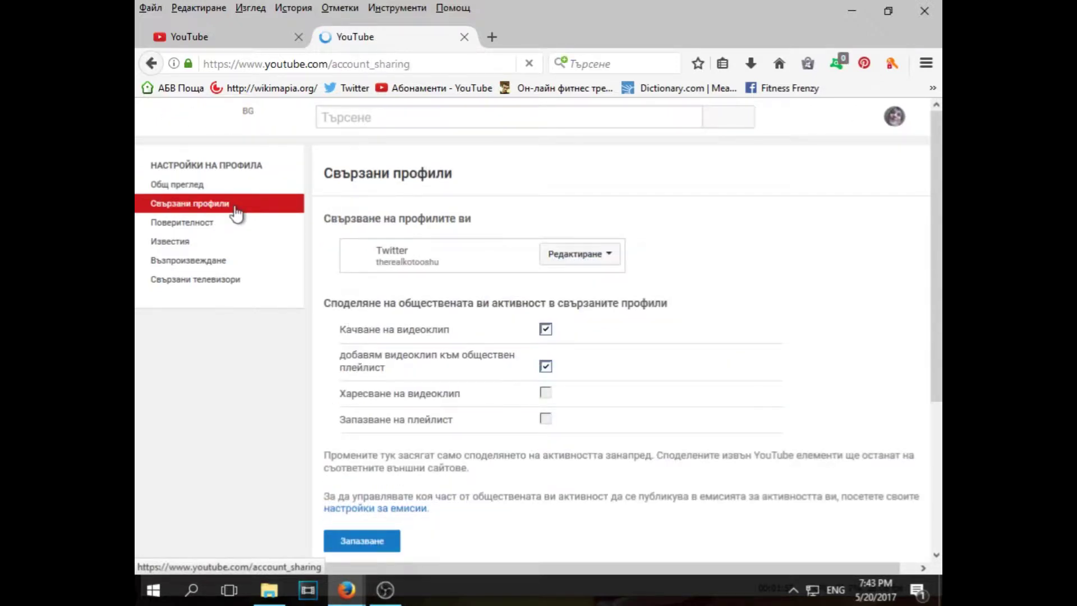
click(578, 254)
drag(440, 262, 348, 250)
click(530, 213)
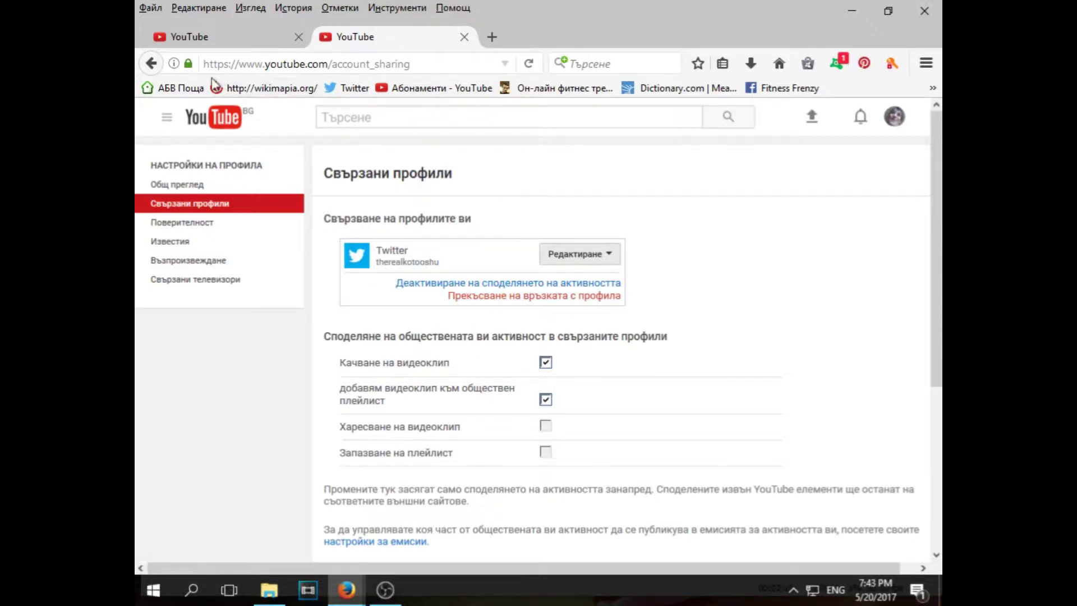
Recheck the video edit page, then open twitter.com from the bookmark
key(ctrl+Tab)
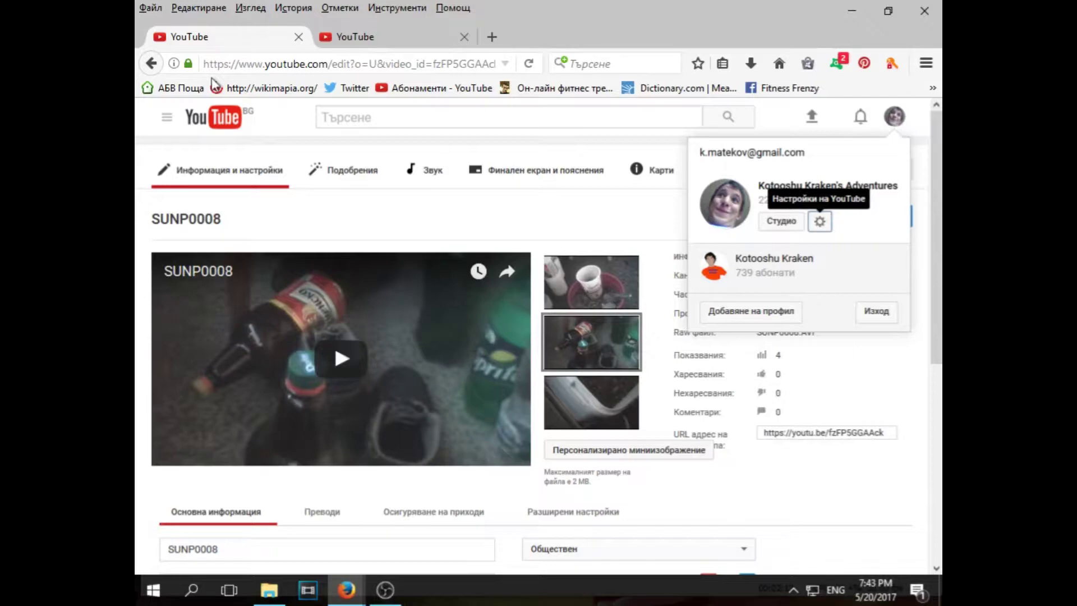
scroll(676, 332, down, 5)
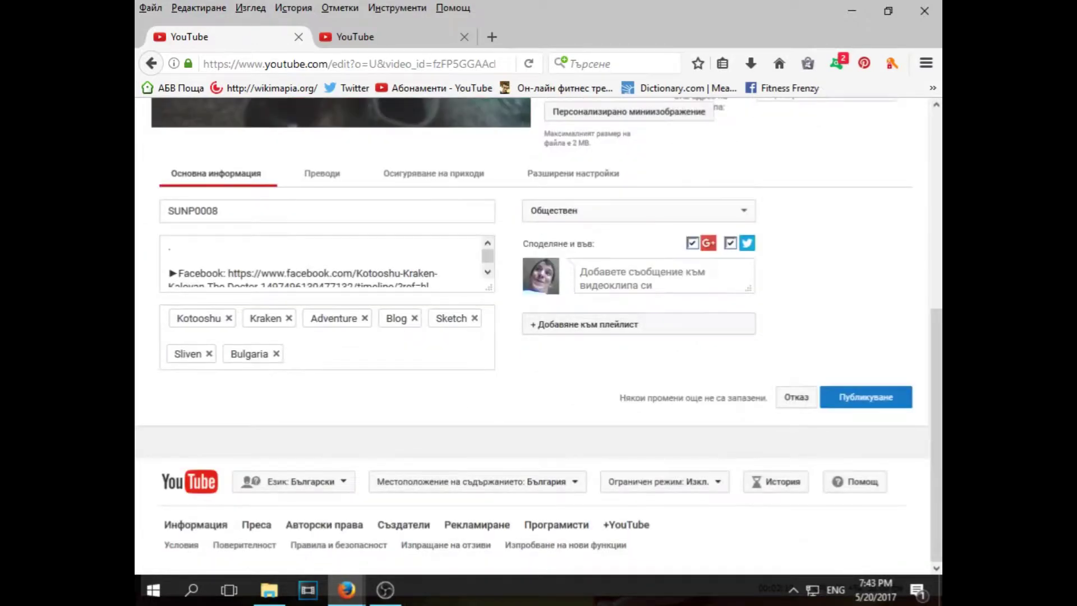
click(746, 247)
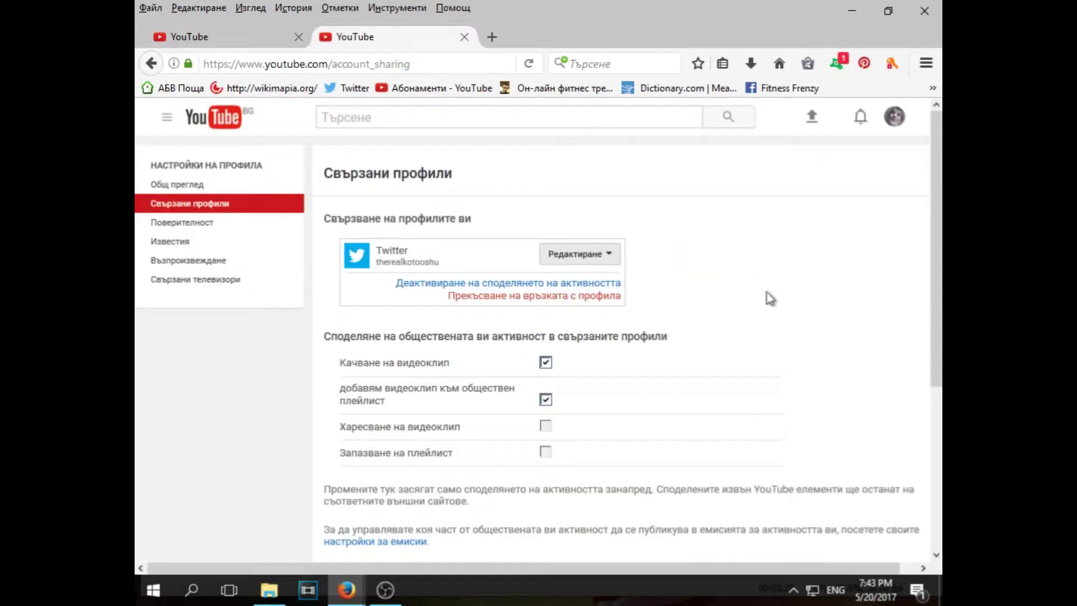
click(352, 89)
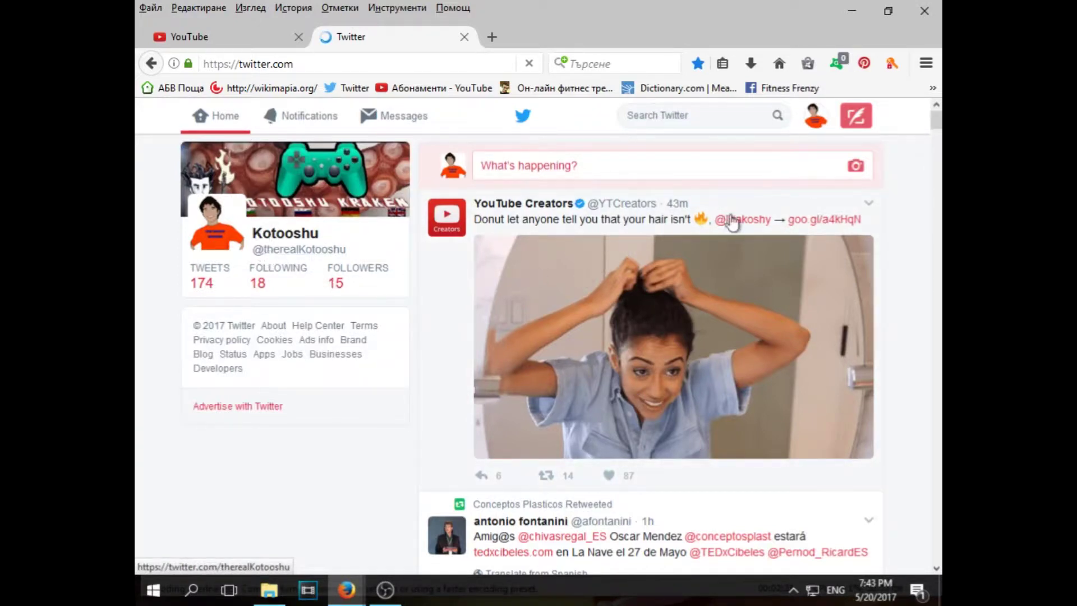
In Twitter's Settings and privacy, go to Apps and begin Connect to Facebook
click(819, 126)
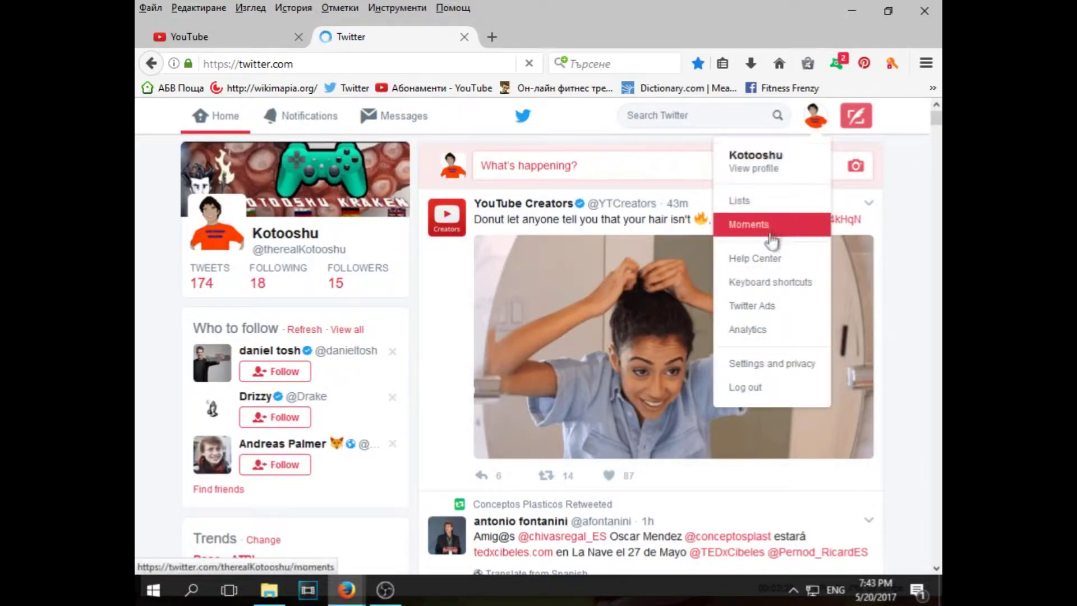
click(779, 365)
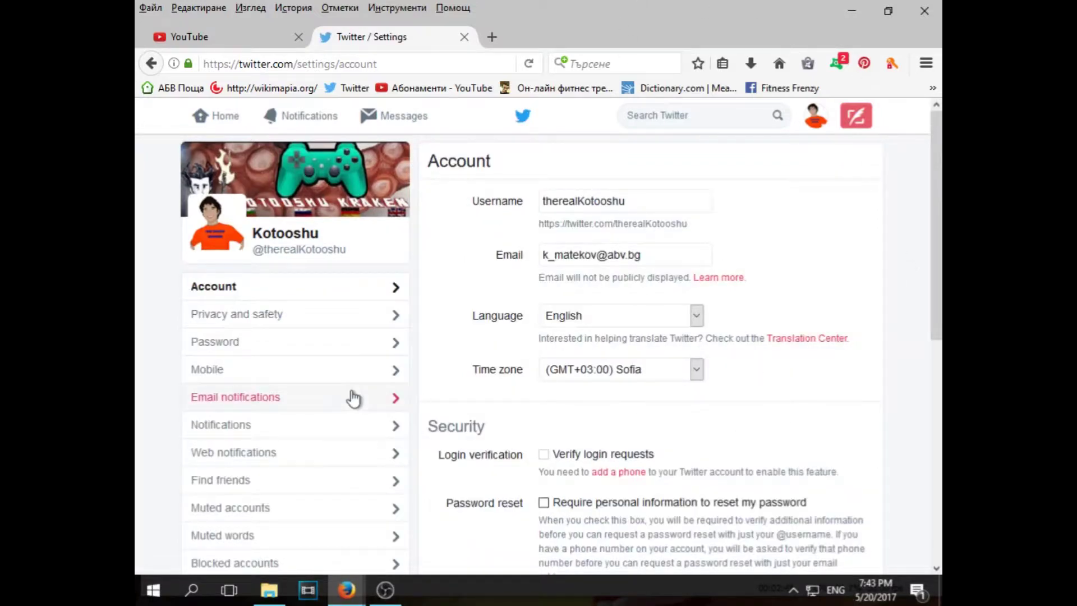
scroll(350, 393, down, 2)
scroll(227, 528, down, 1)
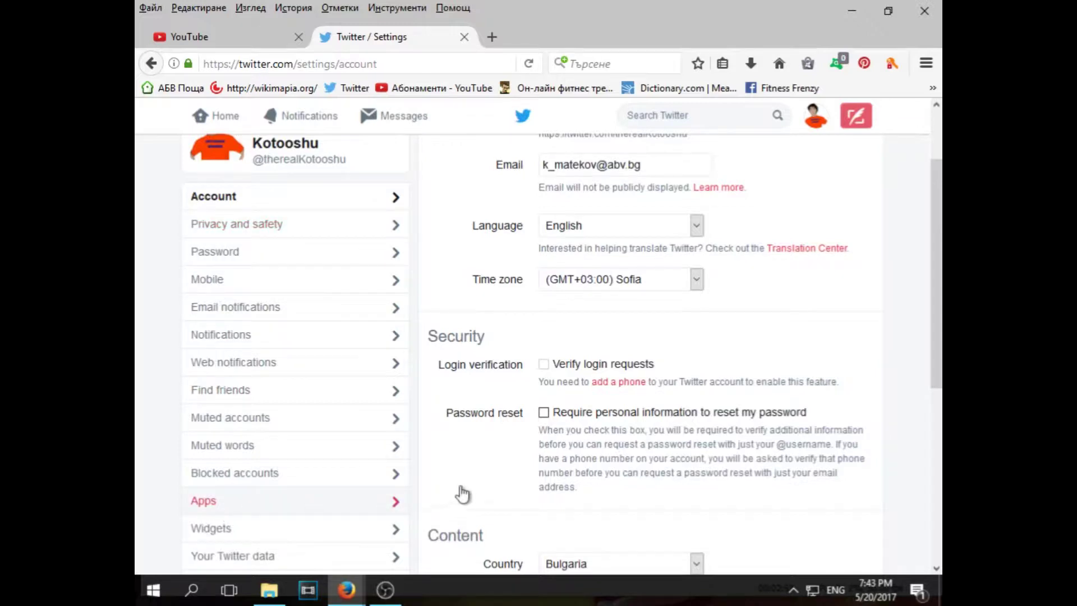
click(361, 500)
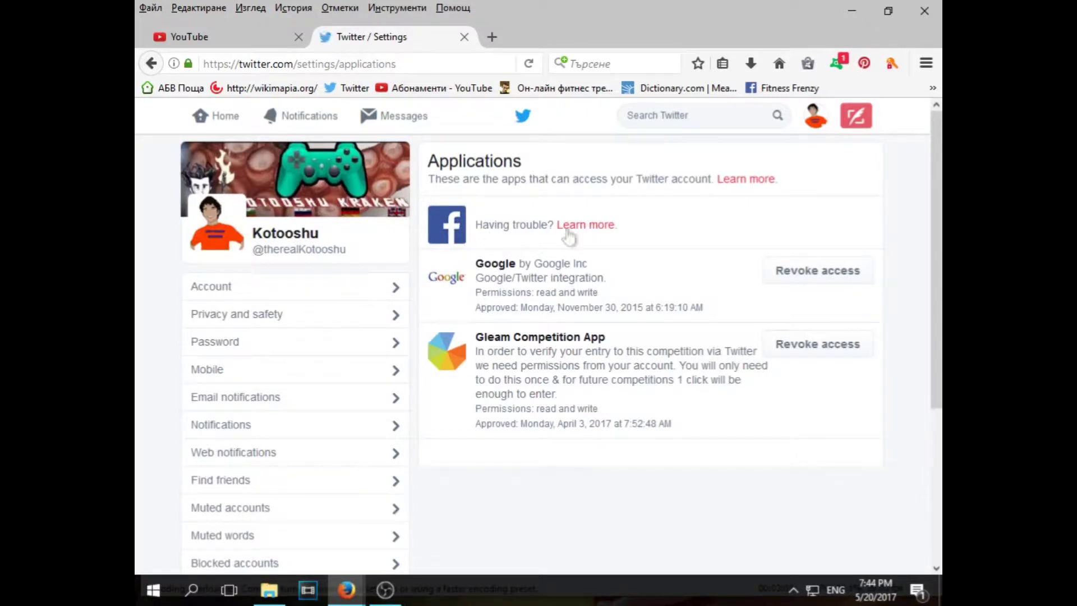
click(597, 225)
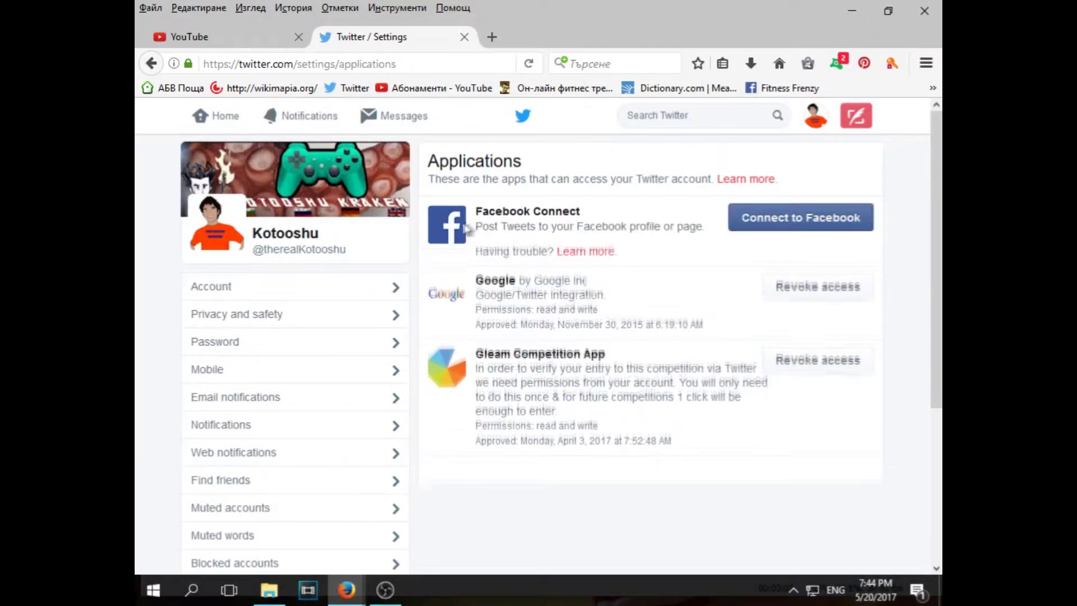
click(775, 232)
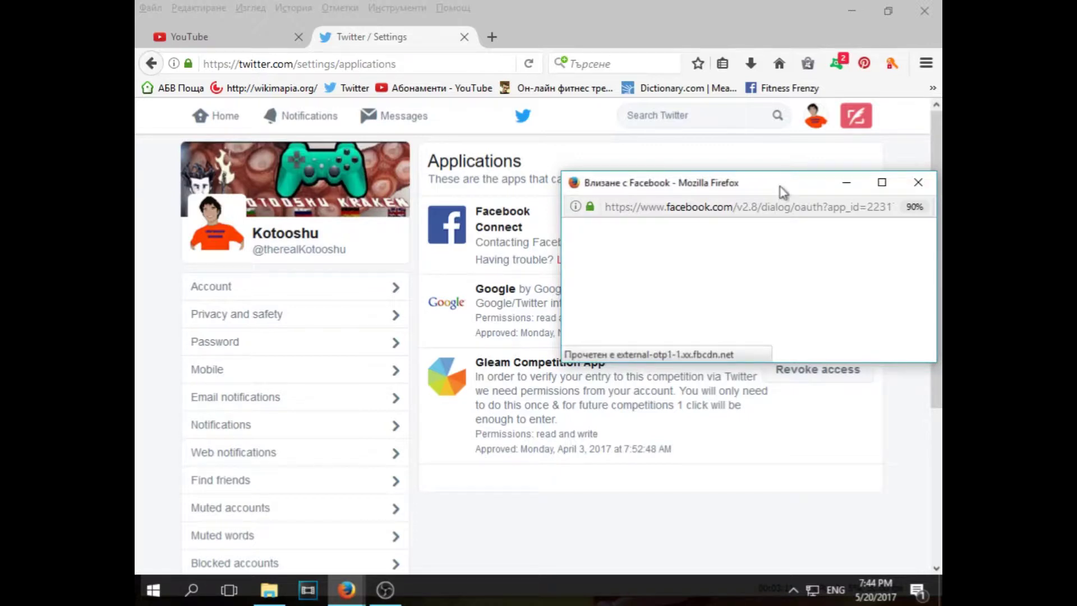
Authorise Twitter on Facebook without sharing birthday, posting to Приятели на приятели (Friends of friends)
drag(782, 187, 605, 182)
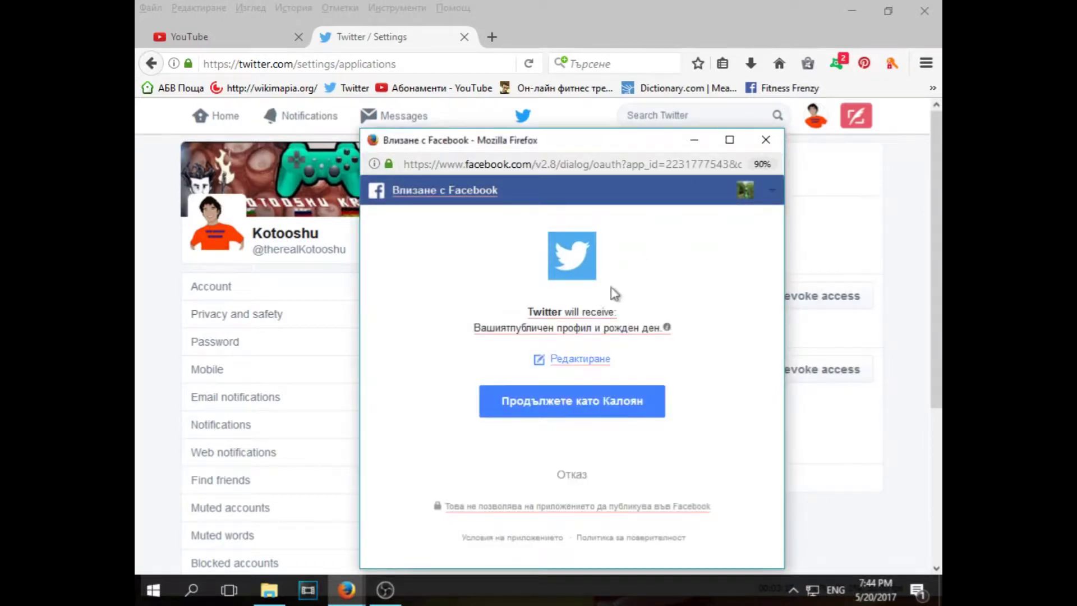
click(580, 359)
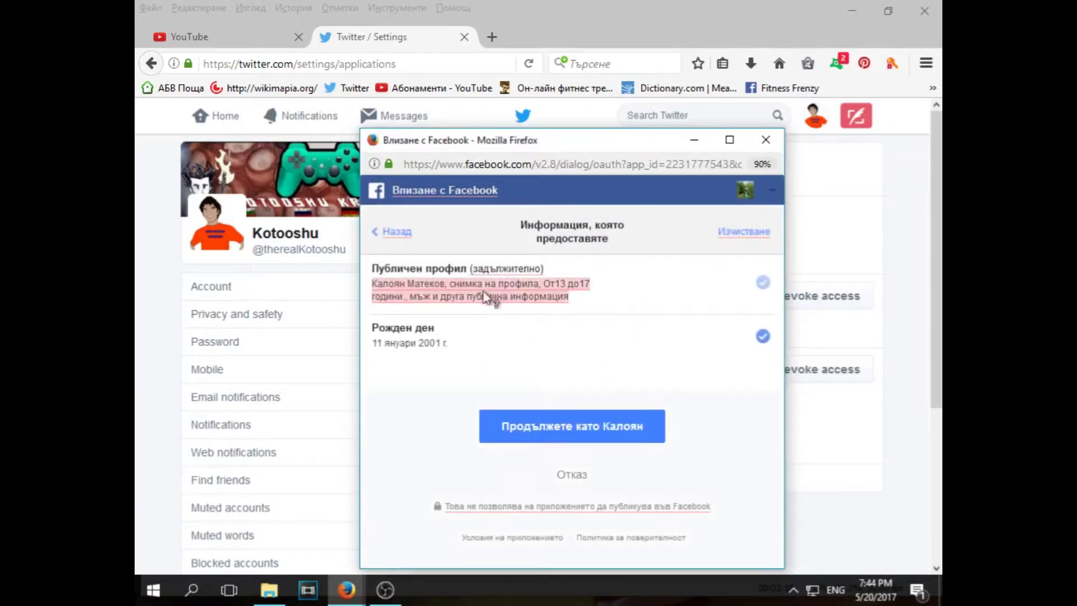
click(764, 337)
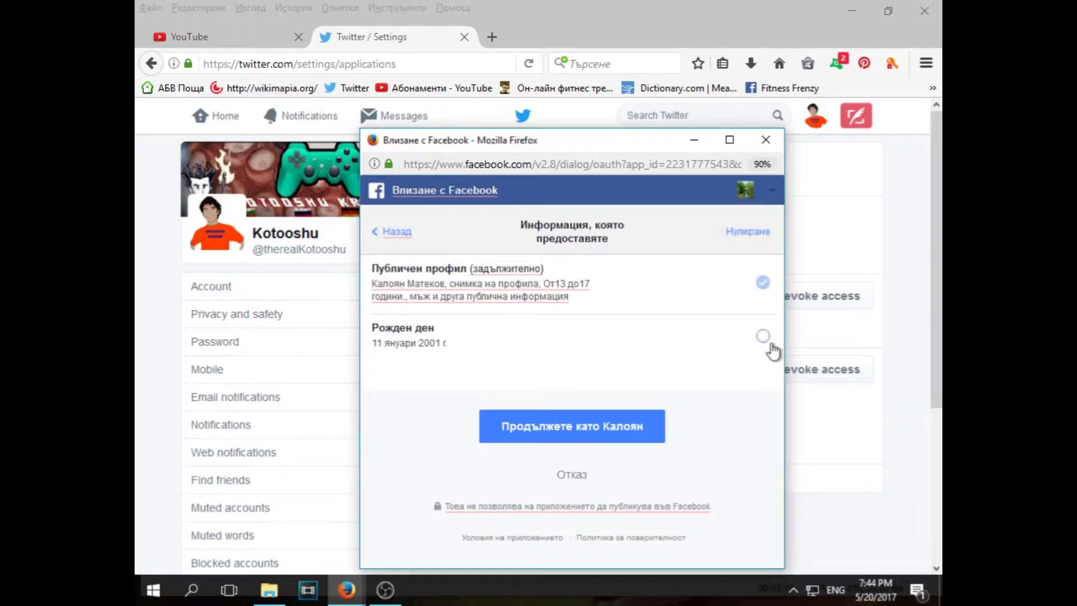
click(641, 425)
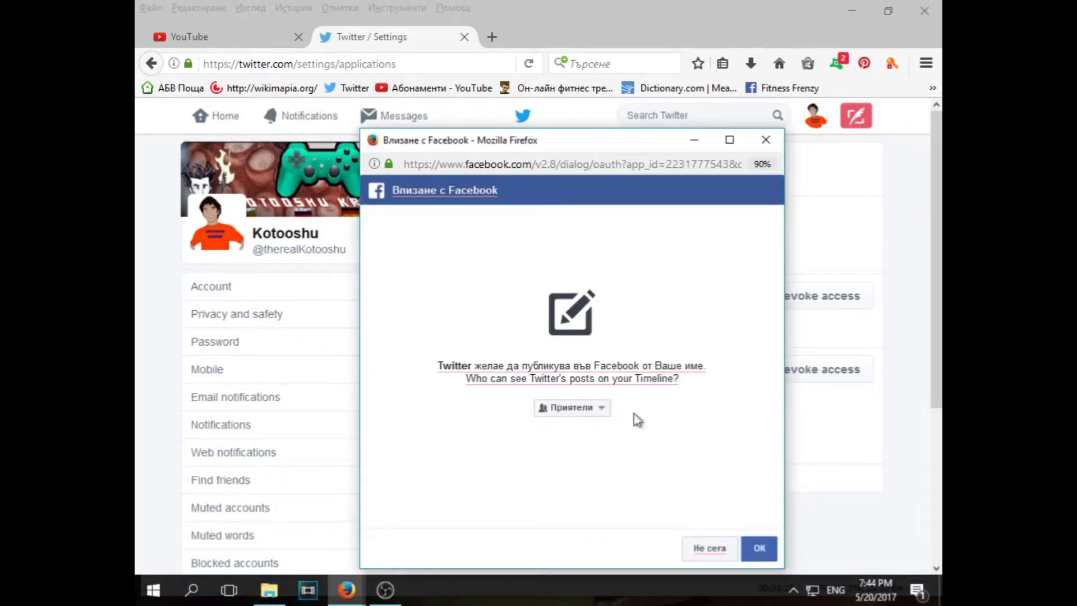
click(597, 411)
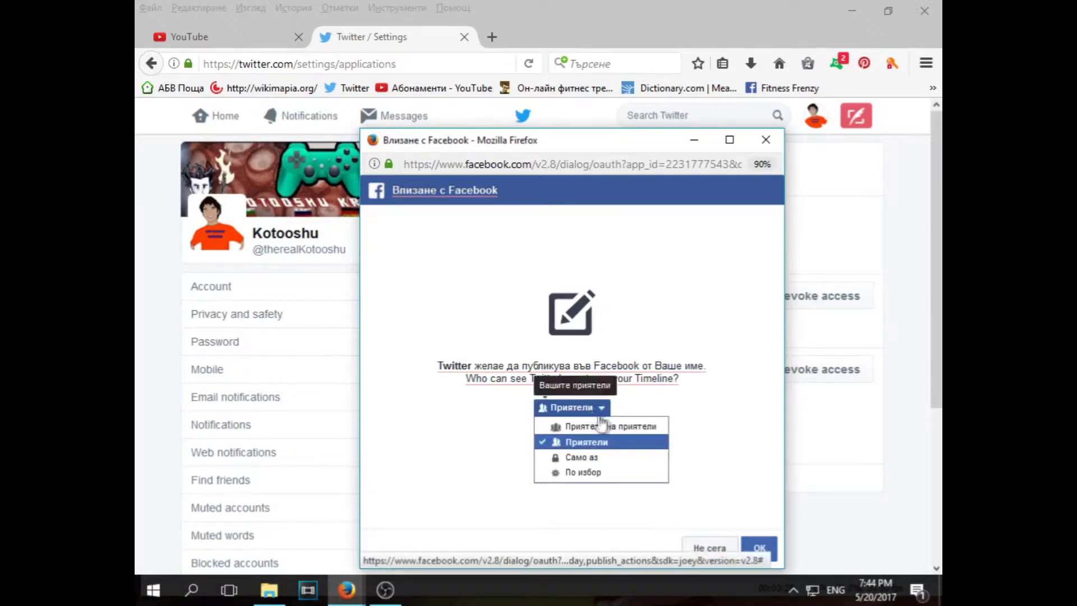
click(621, 427)
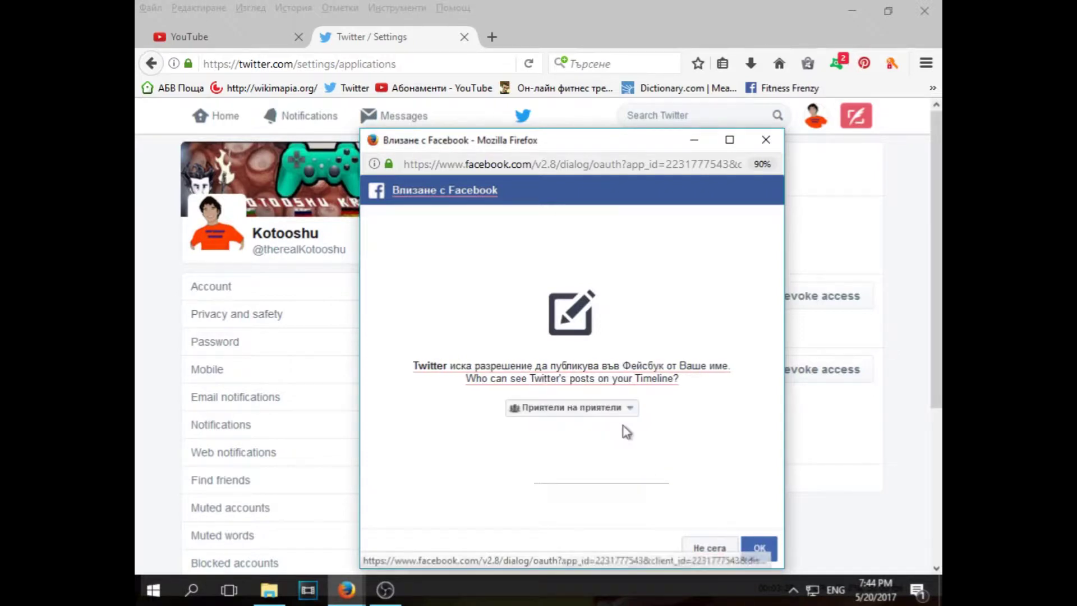
click(769, 556)
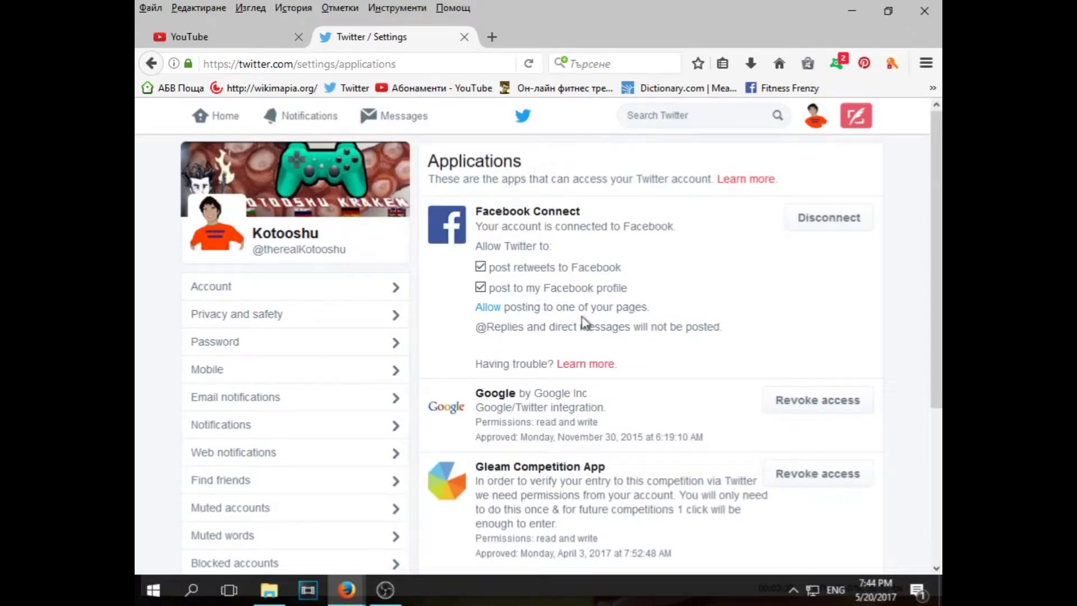
Stop posting retweets to Facebook and begin allowing Twitter to post to a page
click(535, 273)
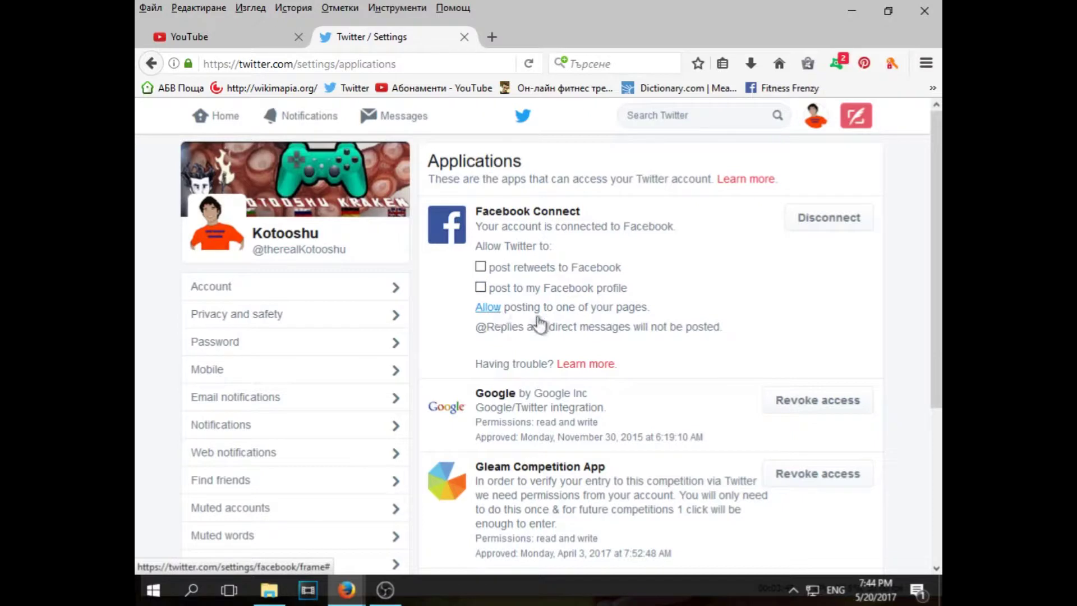
click(496, 312)
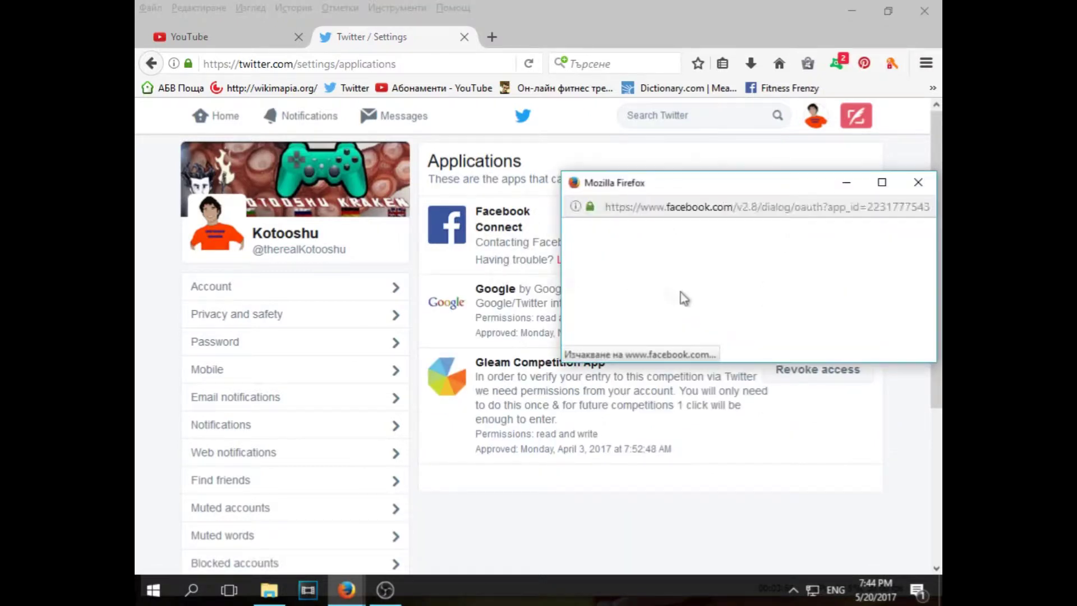
drag(784, 188, 597, 193)
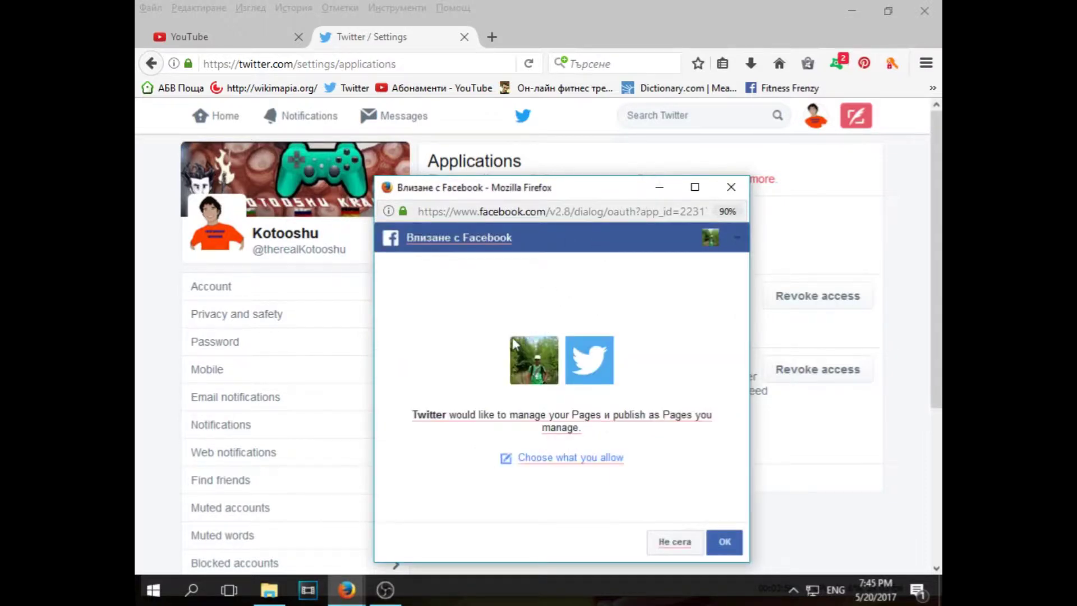
Limit Twitter's page permissions to the page other than Fitness Frenzy and confirm
click(555, 452)
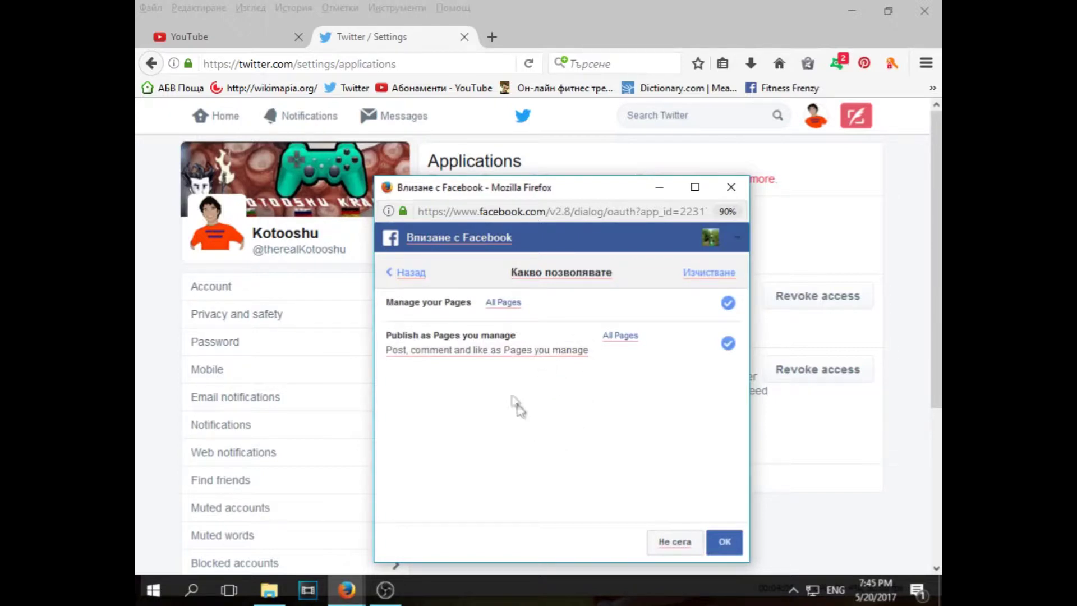
click(728, 304)
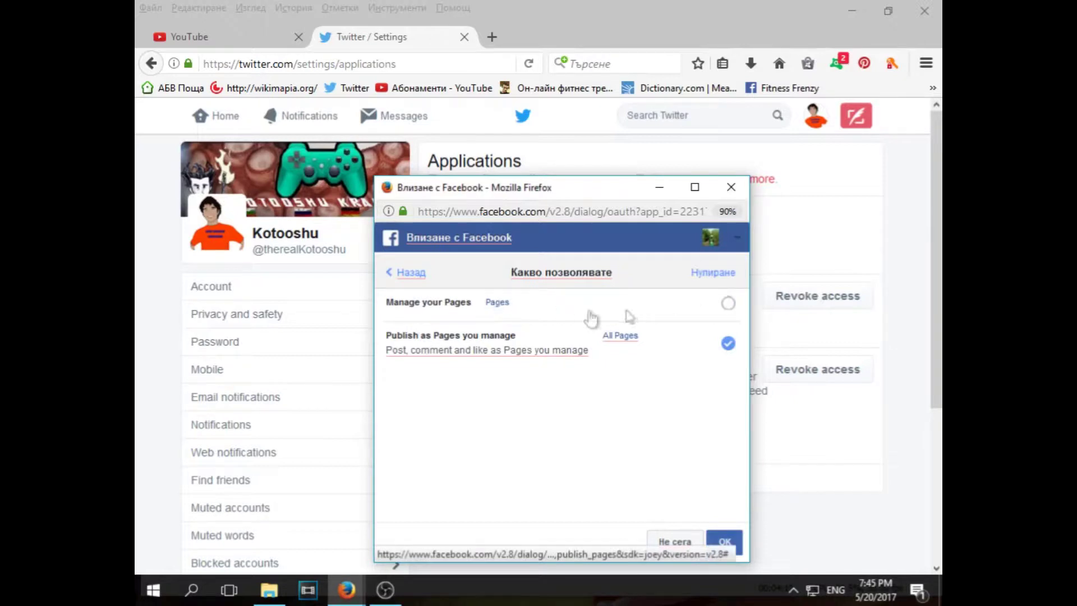
click(497, 303)
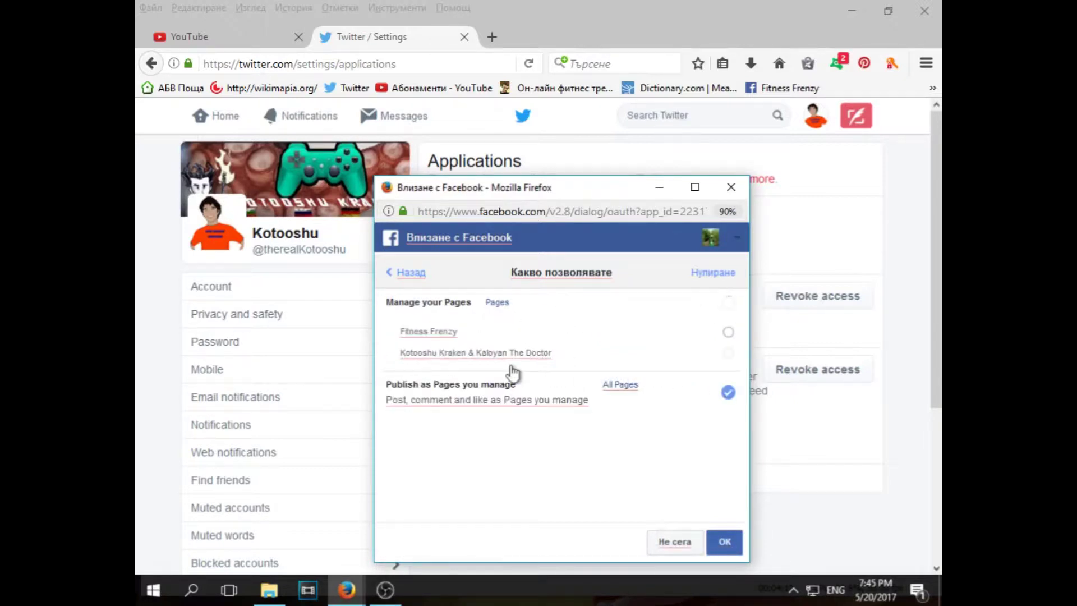
click(728, 354)
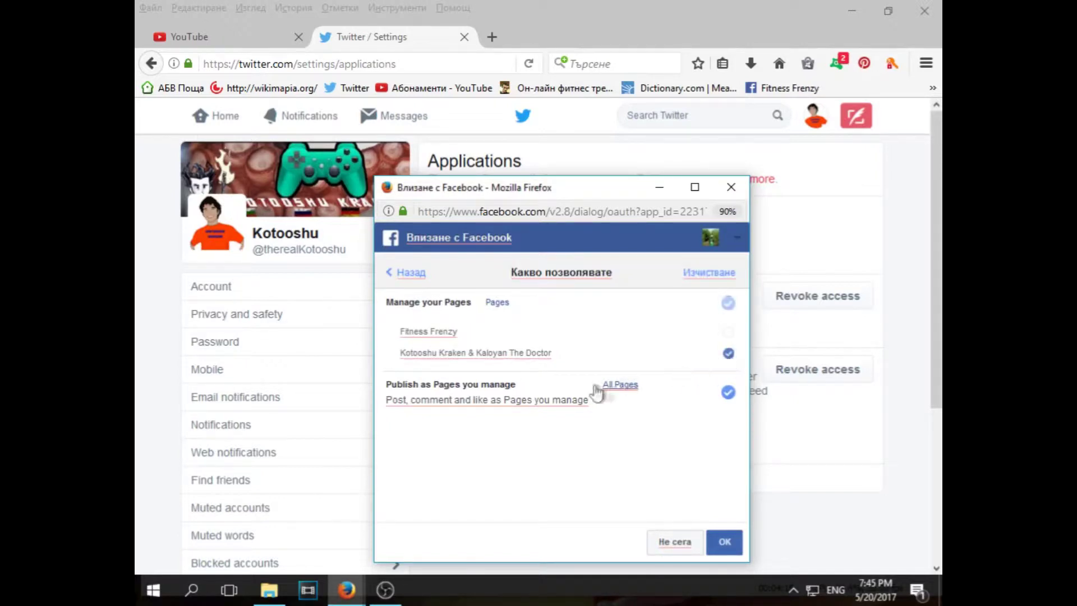
click(628, 387)
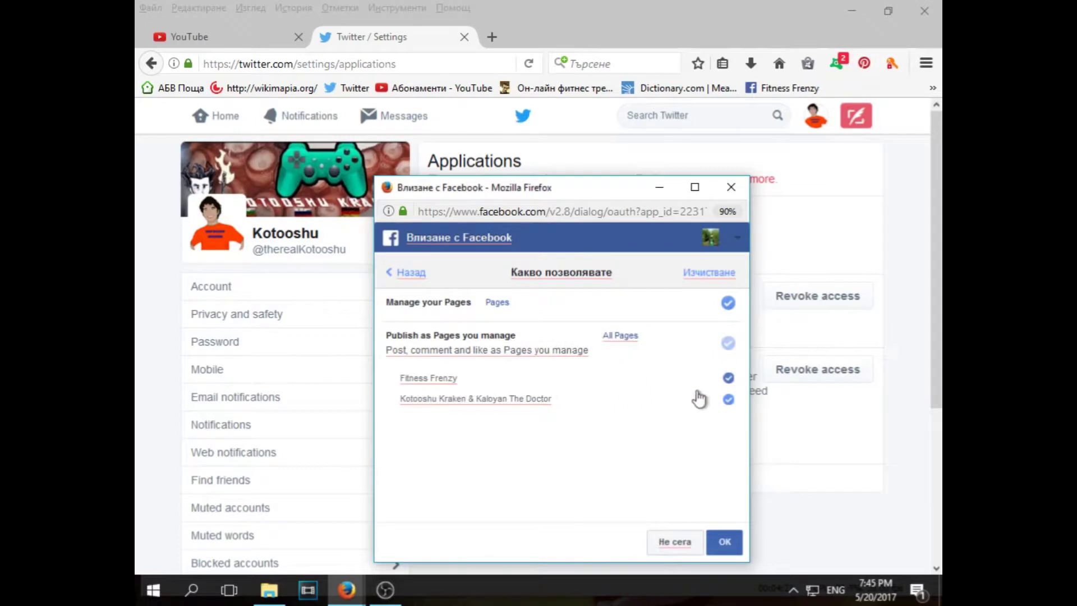
click(728, 379)
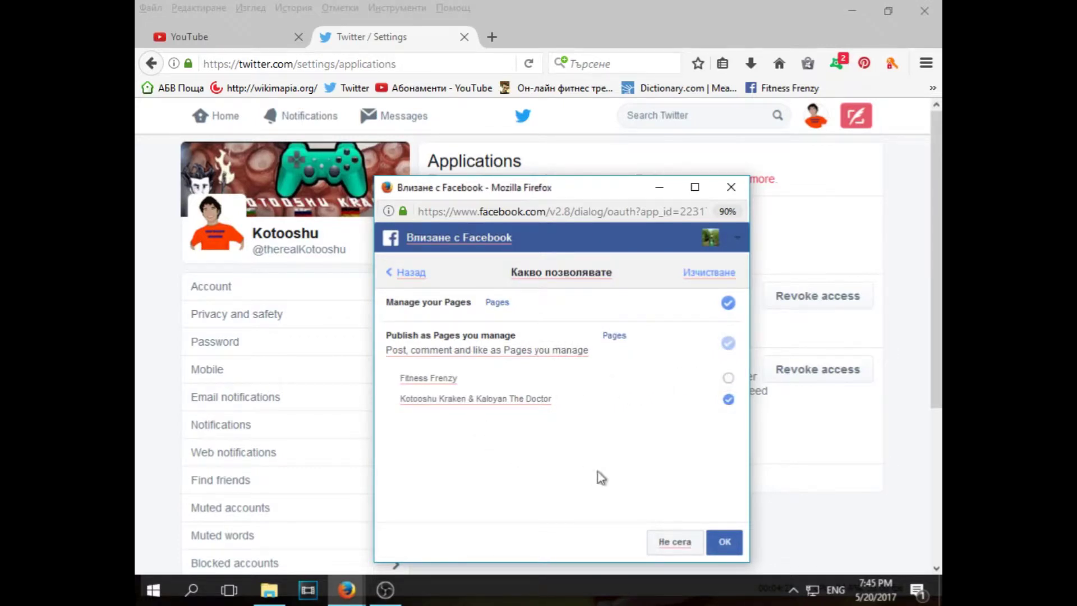
click(613, 481)
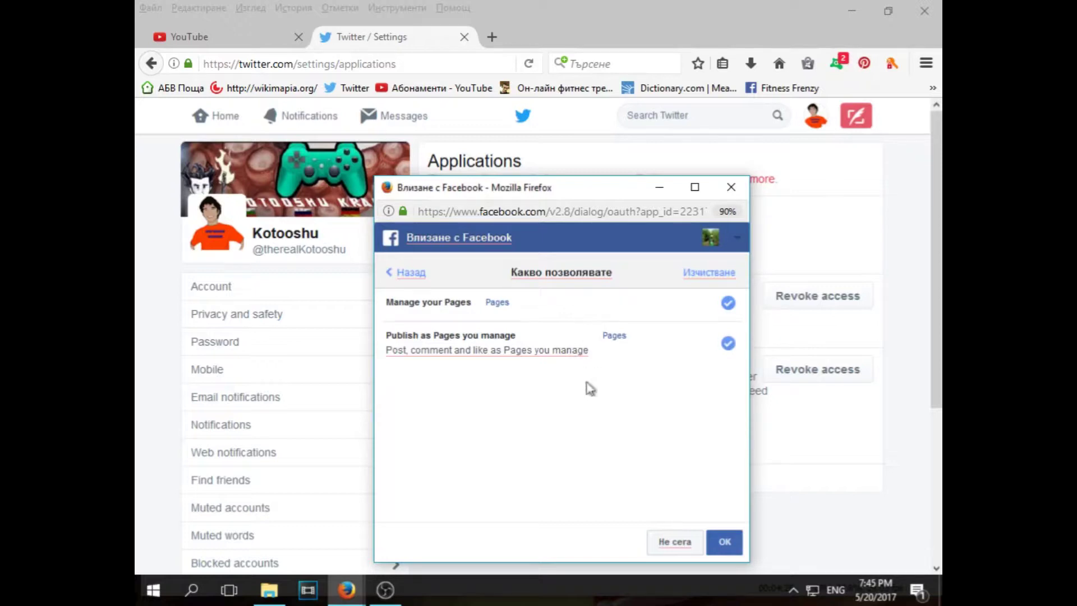
click(728, 550)
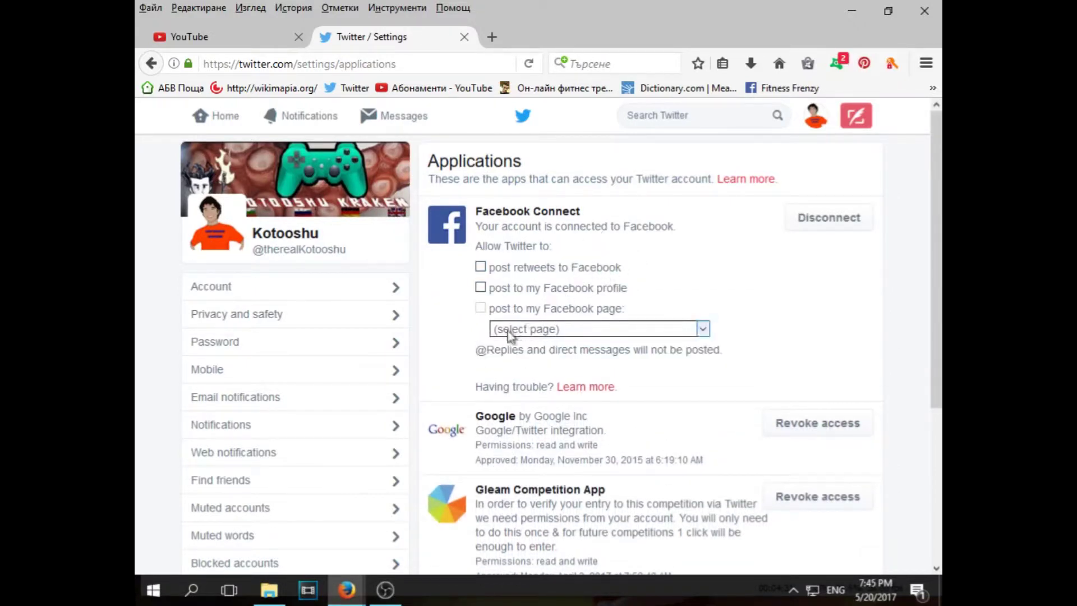
Pick the only listed Facebook page under 'post to my Facebook page' for tweets
click(527, 330)
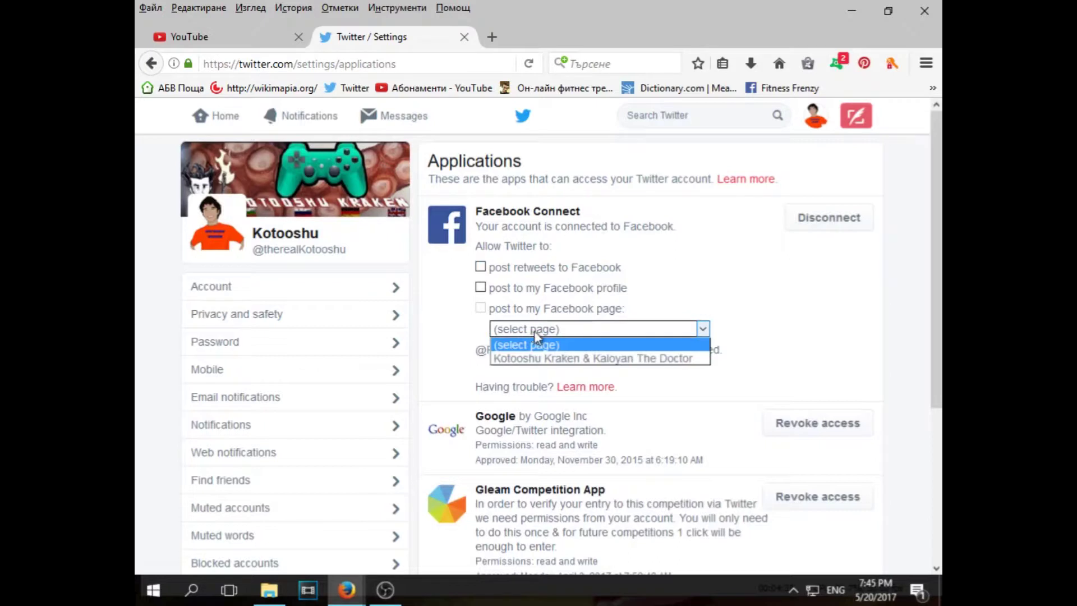
click(590, 358)
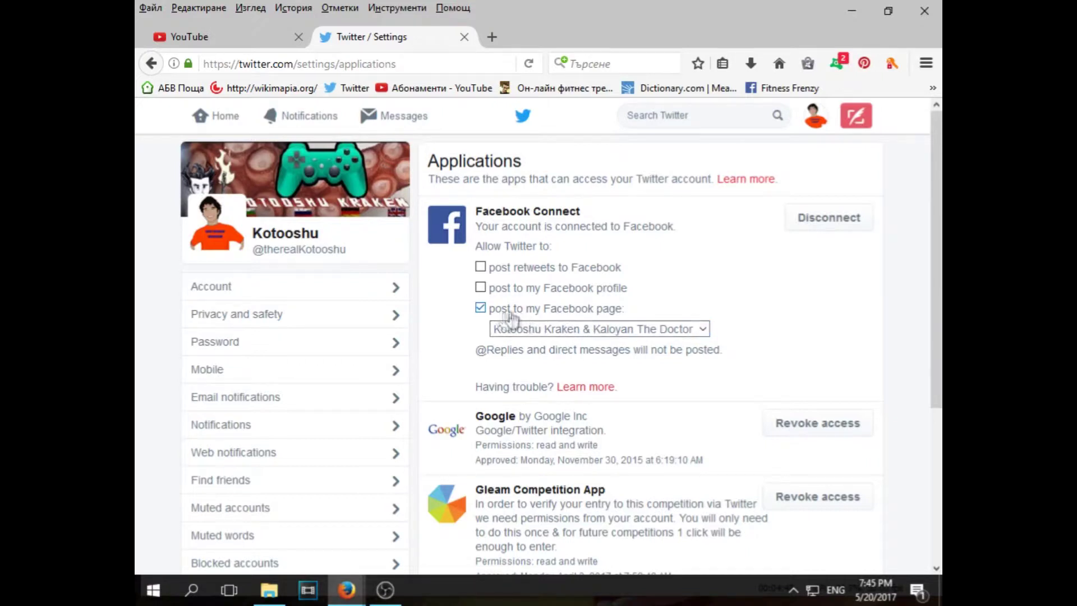
click(617, 329)
click(546, 338)
scroll(737, 359, down, 5)
scroll(735, 357, up, 5)
scroll(793, 276, down, 5)
scroll(746, 283, up, 5)
click(242, 37)
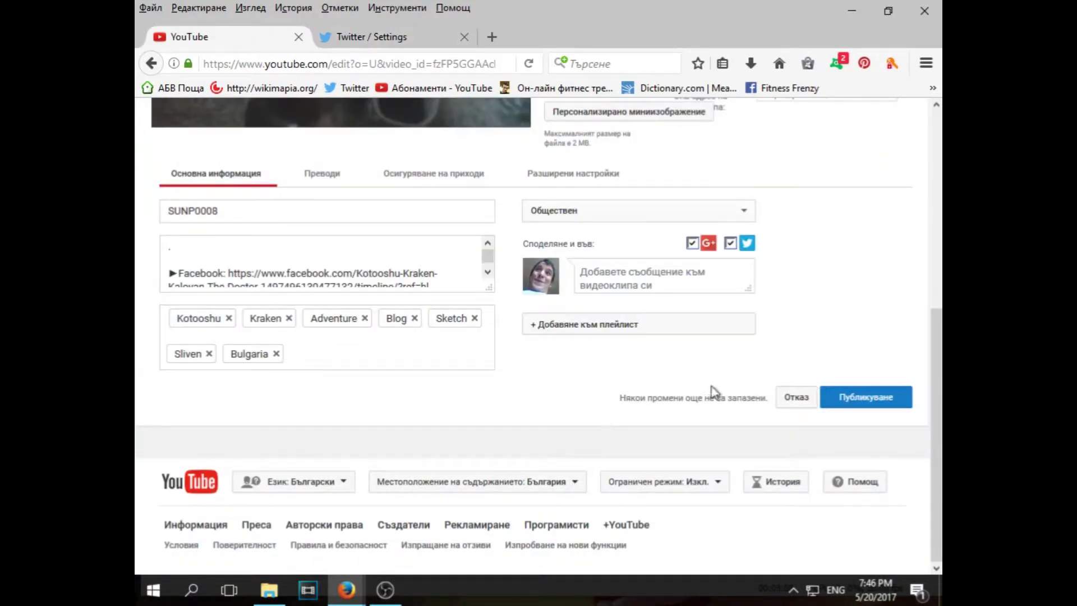
Replace the SUNP0008 title with 'Growing Lemons in Mid-latitudes #2-Putting the plants in'
scroll(662, 373, up, 5)
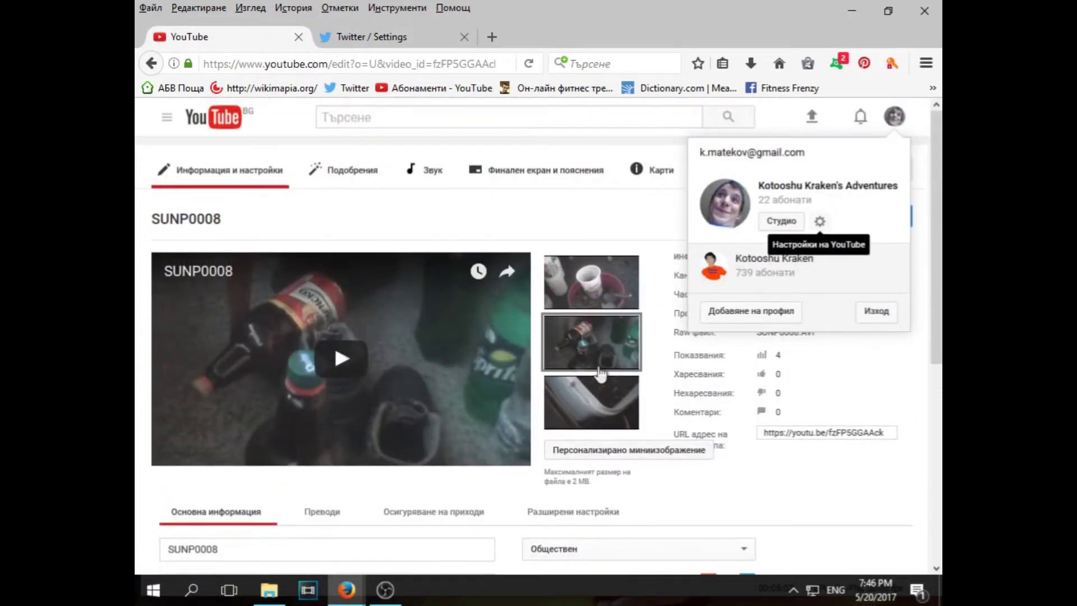
scroll(634, 438, down, 5)
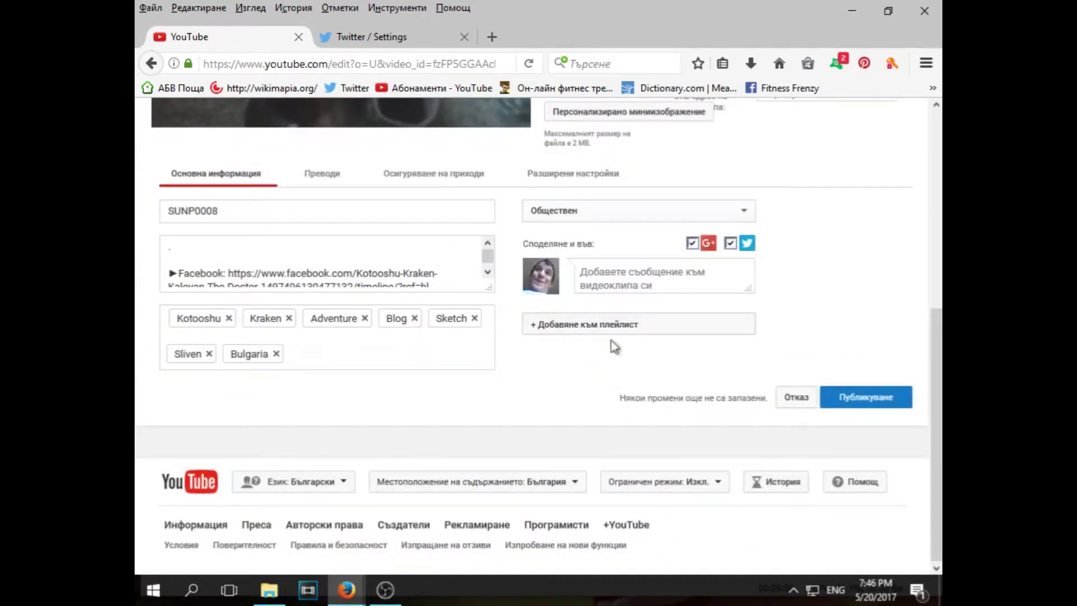
click(219, 211)
key(ctrl+a)
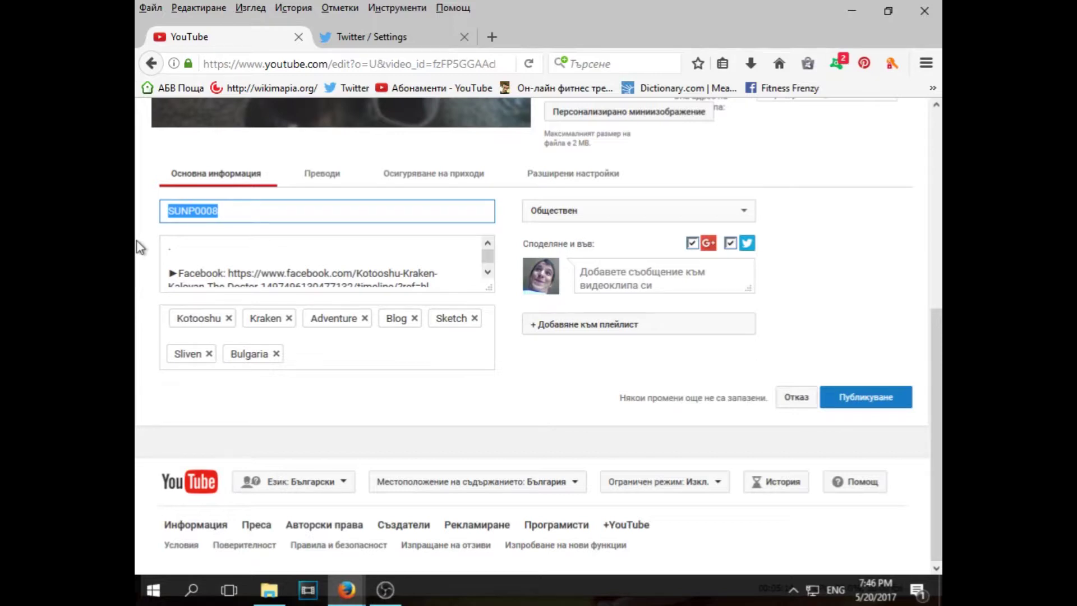
text(Gr)
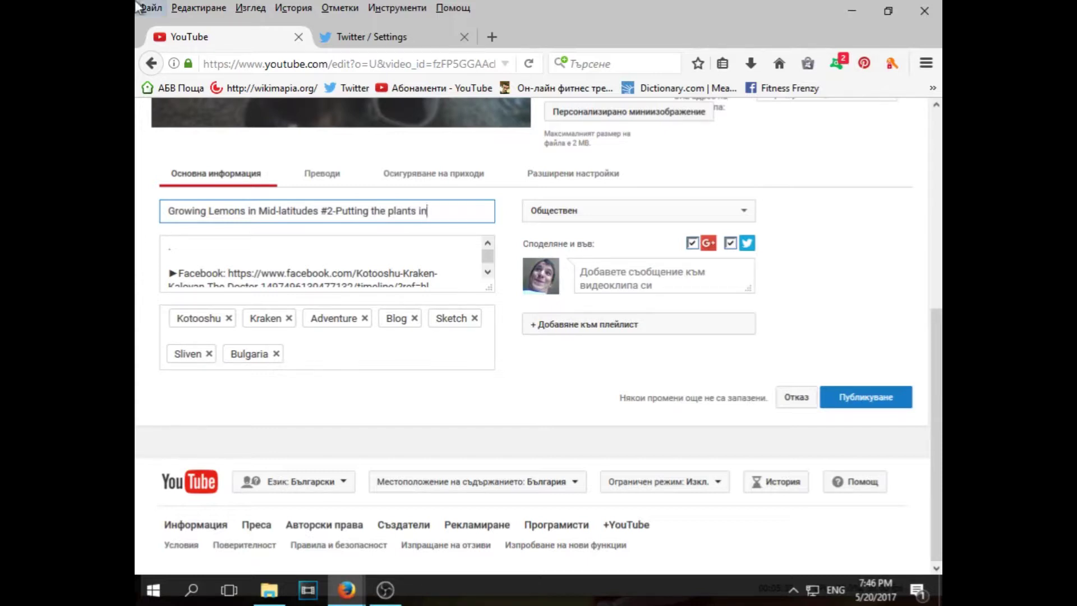
In the advanced settings, limit syndication to monetized platforms only
click(548, 178)
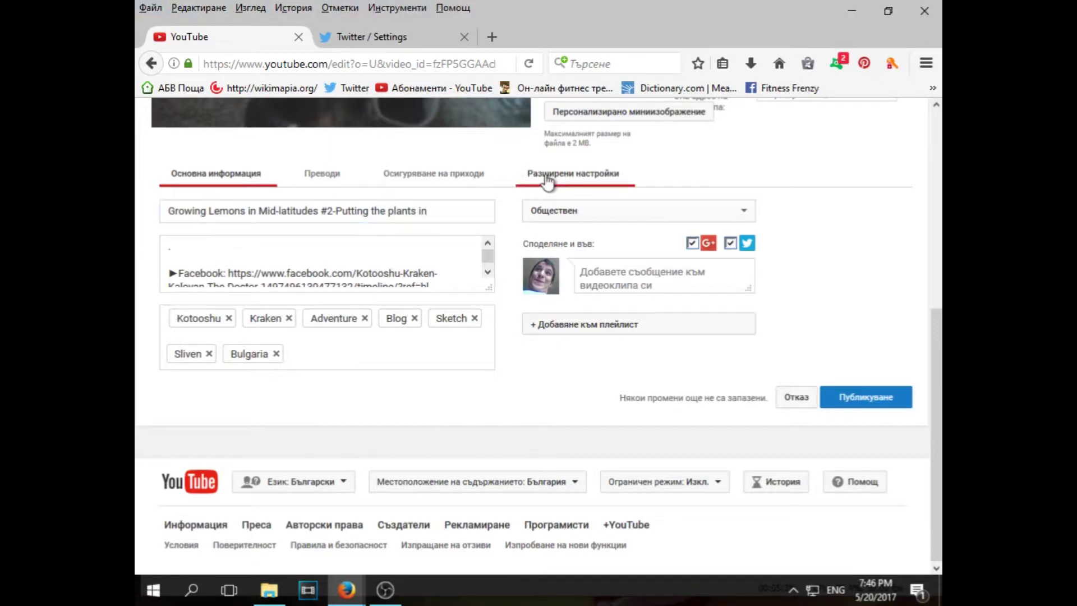
scroll(255, 325, down, 2)
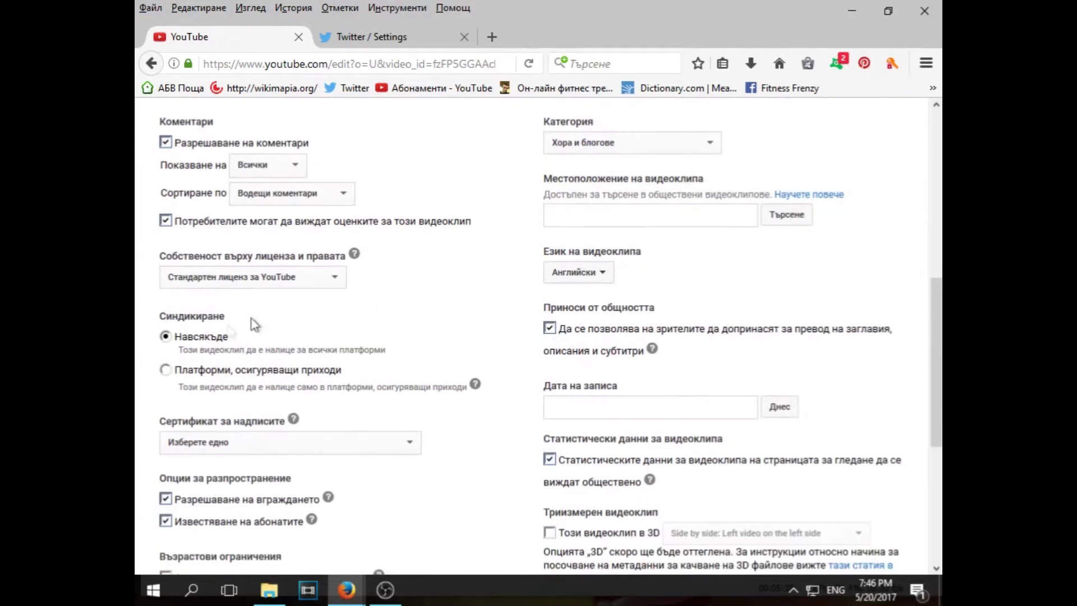
click(166, 370)
scroll(372, 324, up, 8)
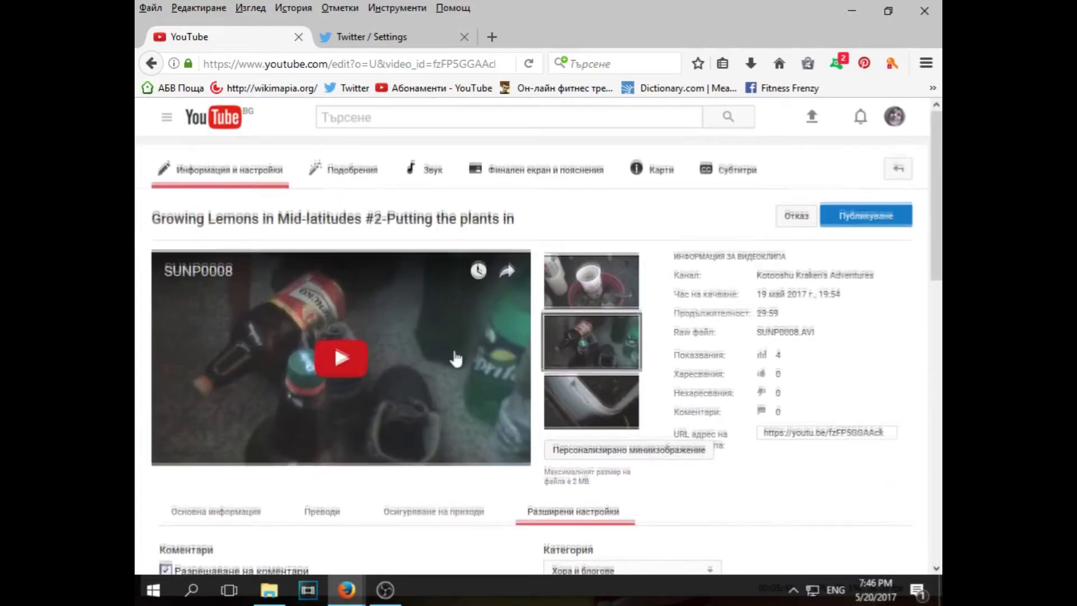
scroll(456, 358, down, 10)
scroll(443, 351, up, 8)
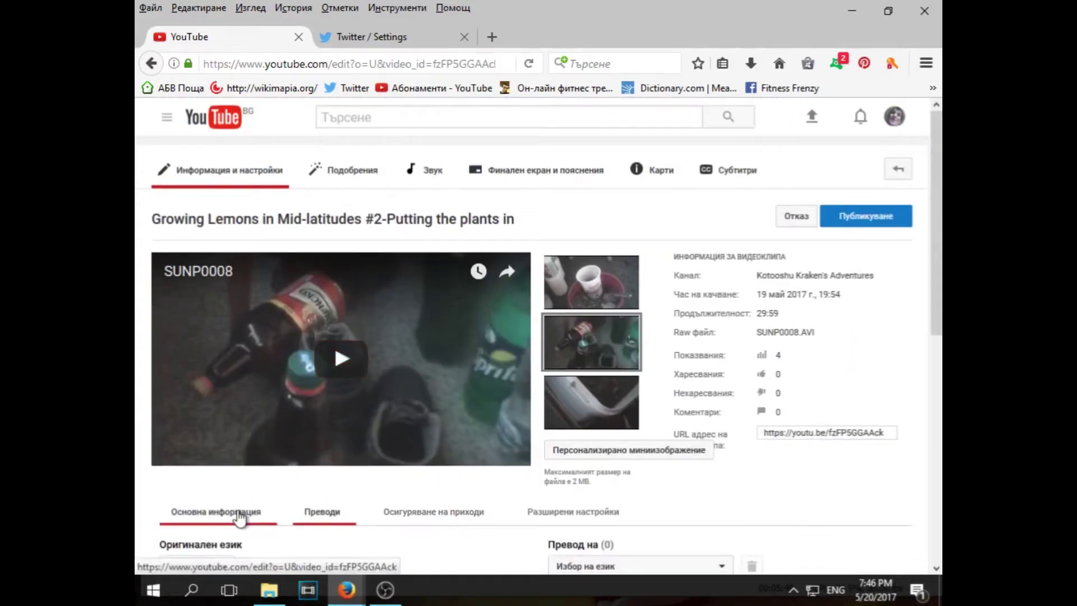
scroll(240, 518, down, 3)
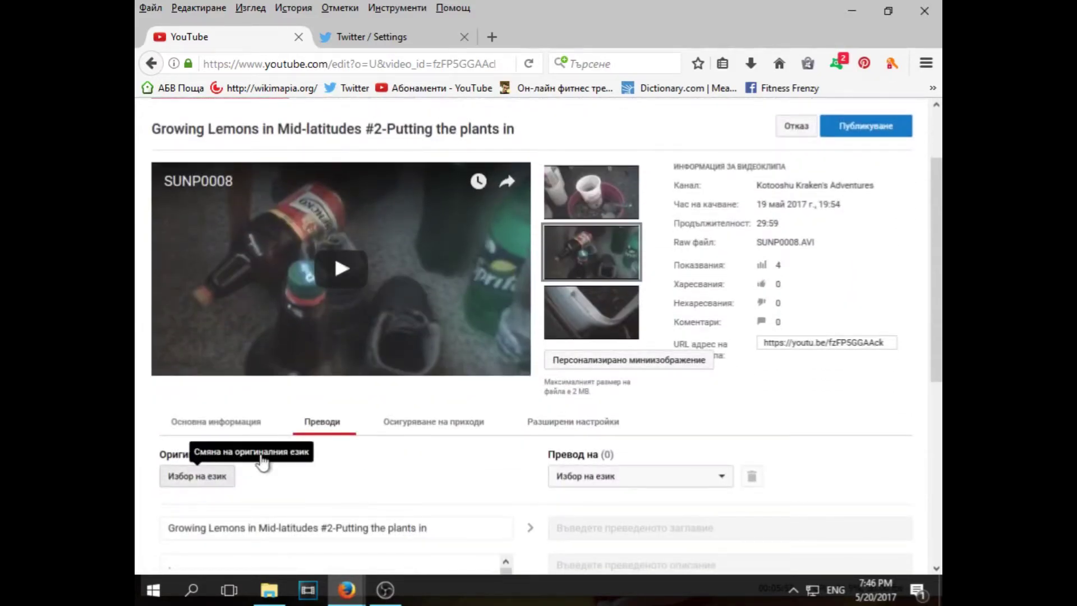
Set the original language to Английски (English) by searching 'ан' in the language dialog
click(261, 462)
click(415, 332)
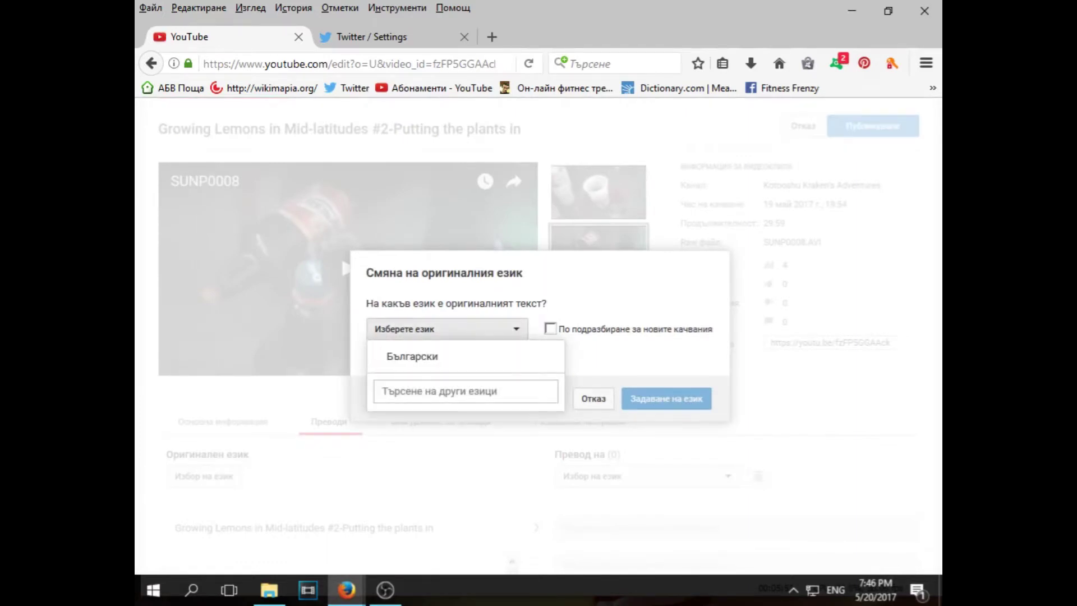
click(384, 391)
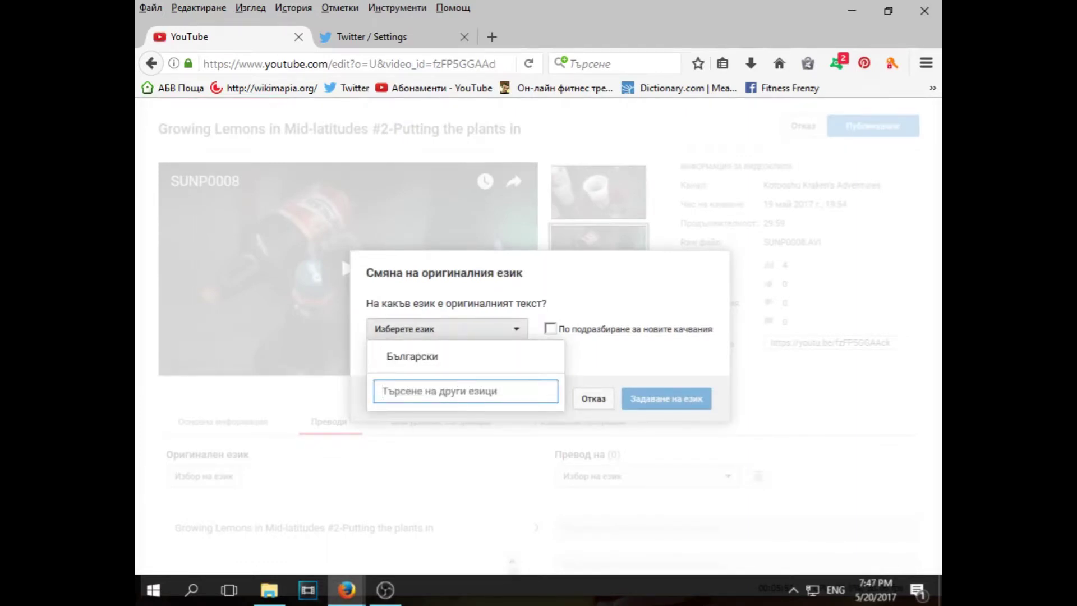
key(alt+shift)
text(а)
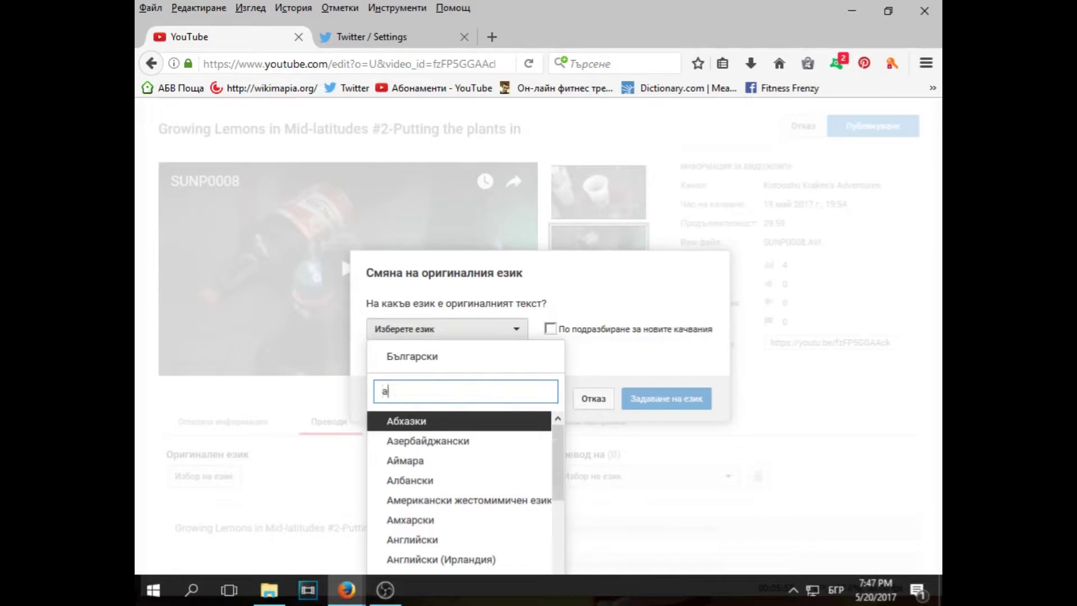
text(н)
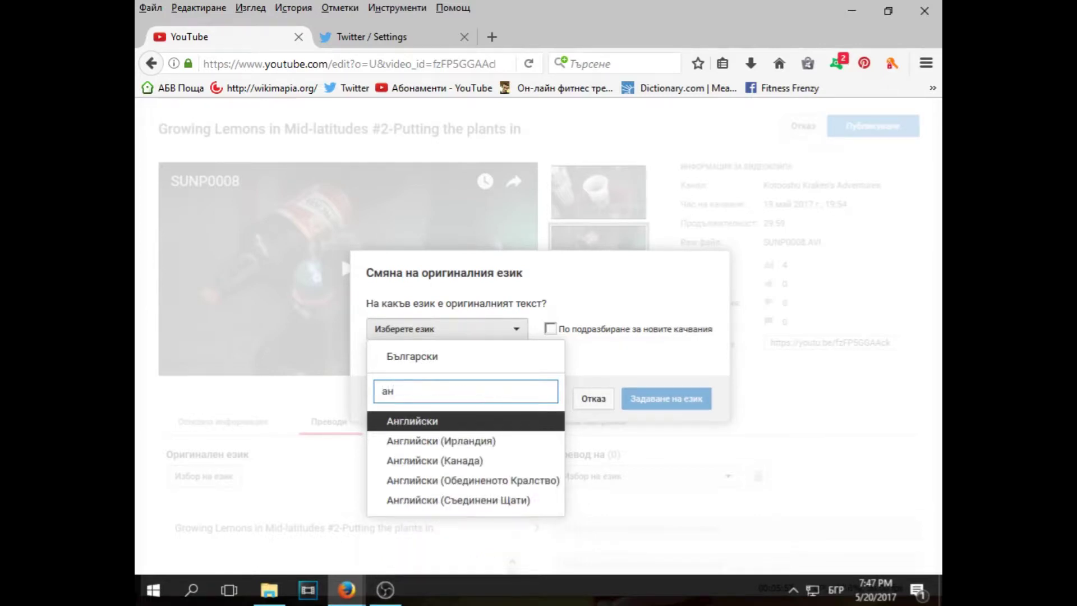
key(Return)
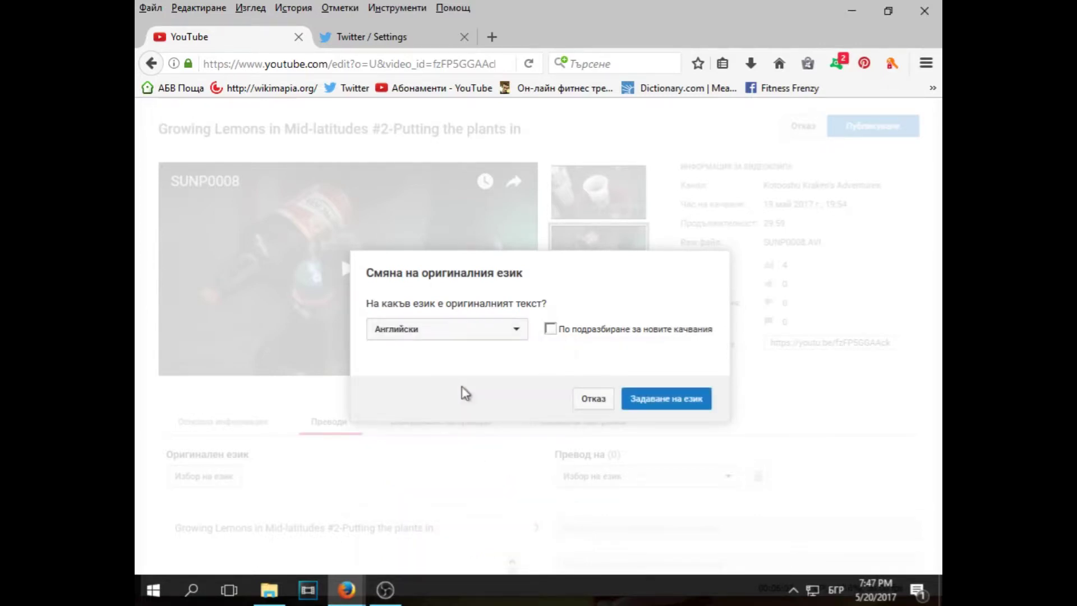
click(666, 399)
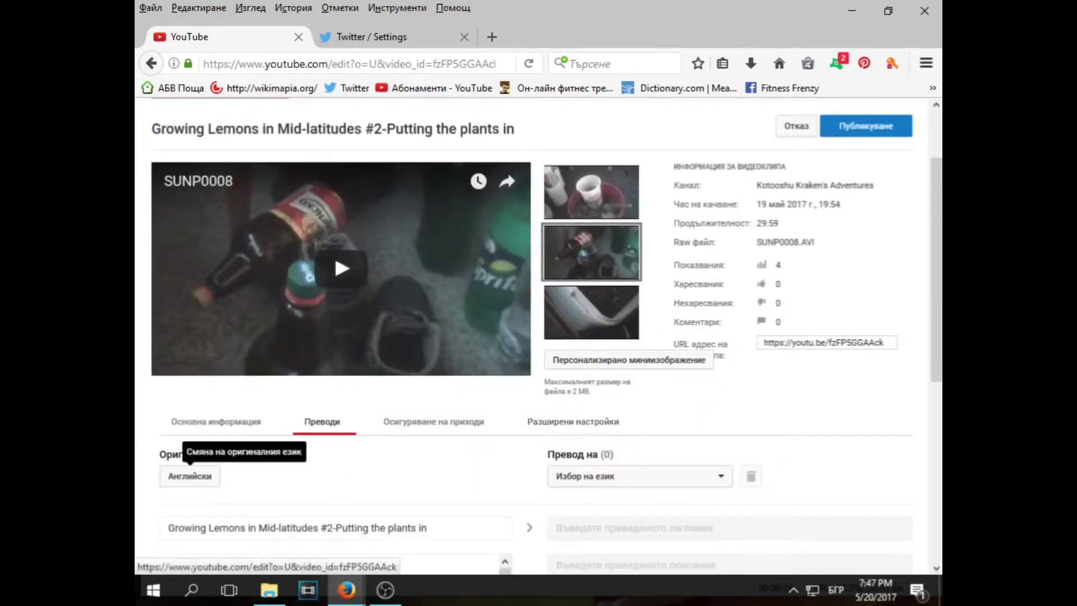
Enter 'Test for Google+ and Twitter' as the share message in Основна информация and publish the changes
click(248, 420)
scroll(248, 415, down, 3)
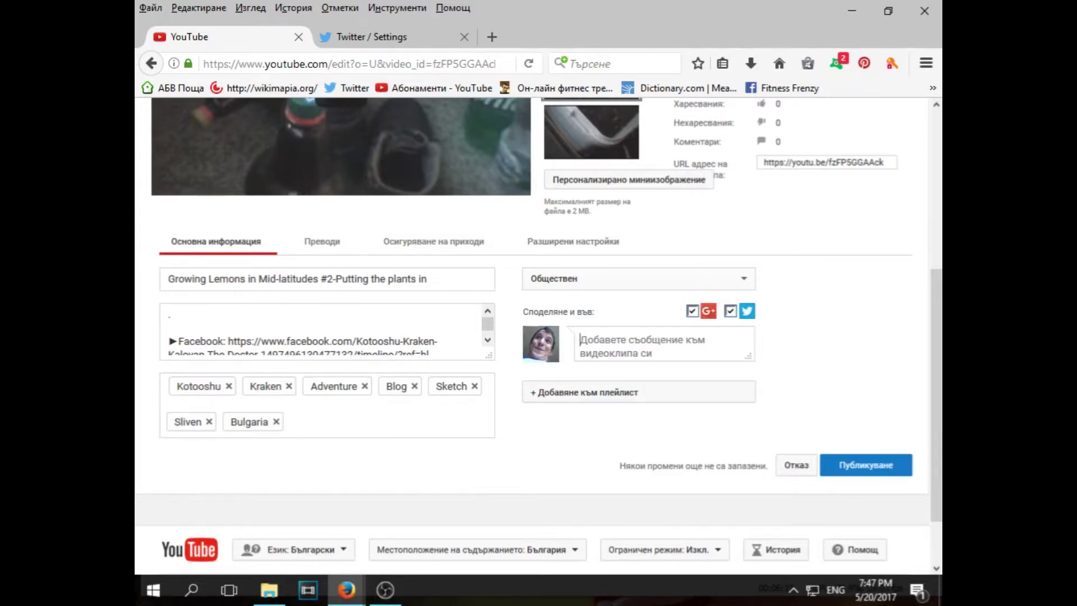
text(Test)
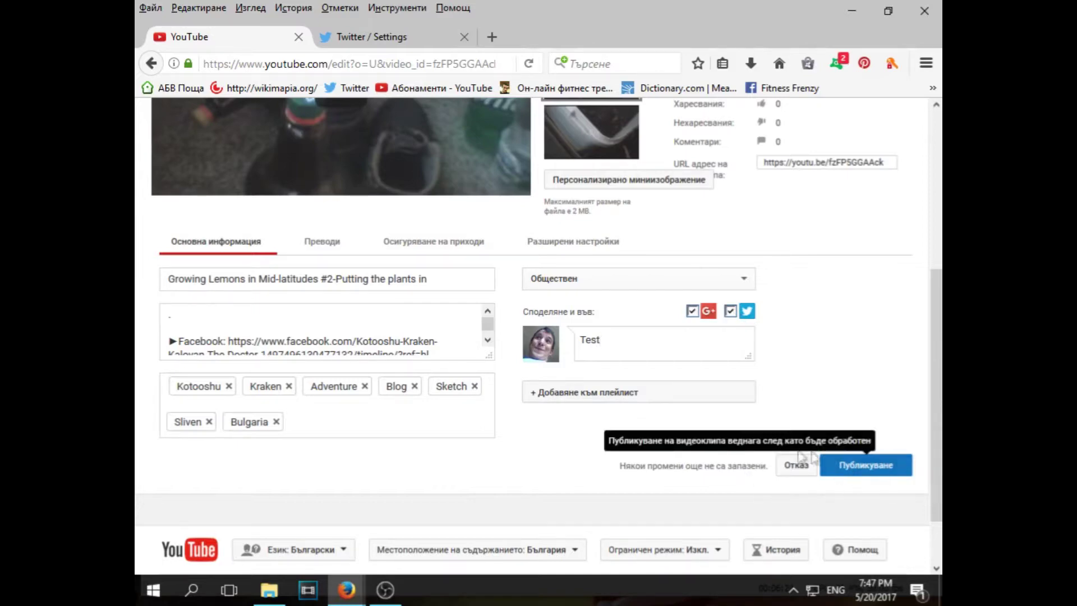
scroll(853, 471, up, 1)
scroll(721, 474, up, 5)
scroll(853, 428, down, 8)
click(873, 405)
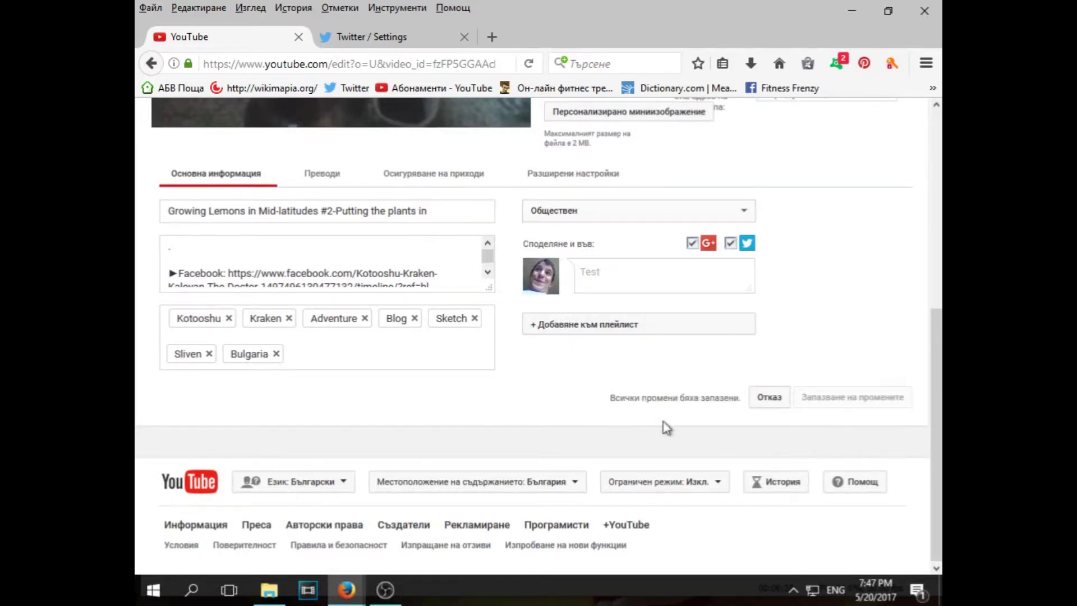
scroll(668, 418, up, 6)
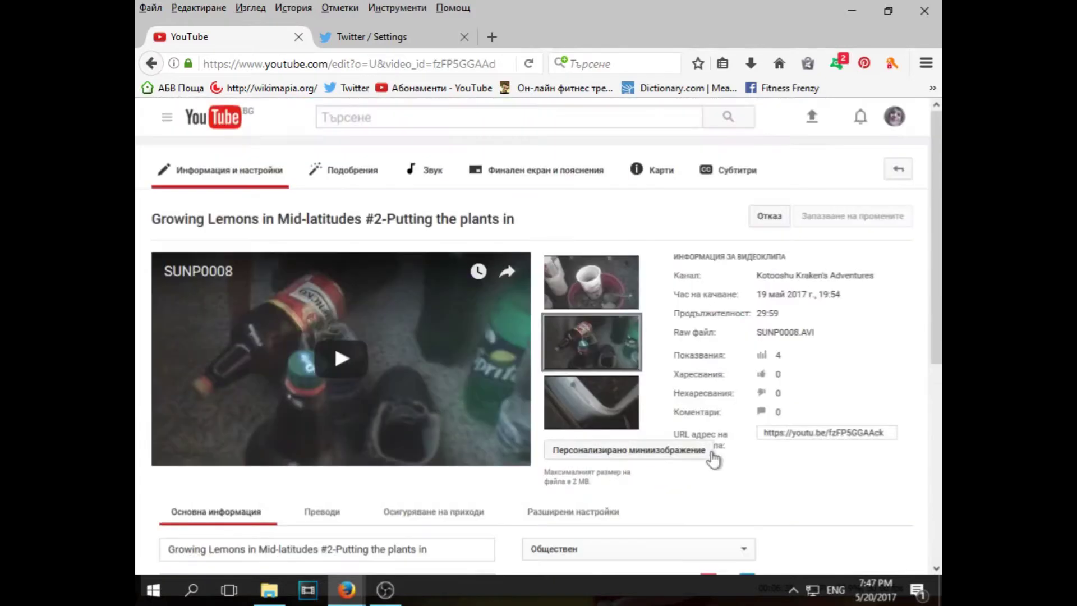
scroll(714, 449, down, 6)
scroll(631, 415, up, 6)
Switch to the Twitter tab and leave the Applications list via the Home link, landing on Account settings
key(ctrl+Tab)
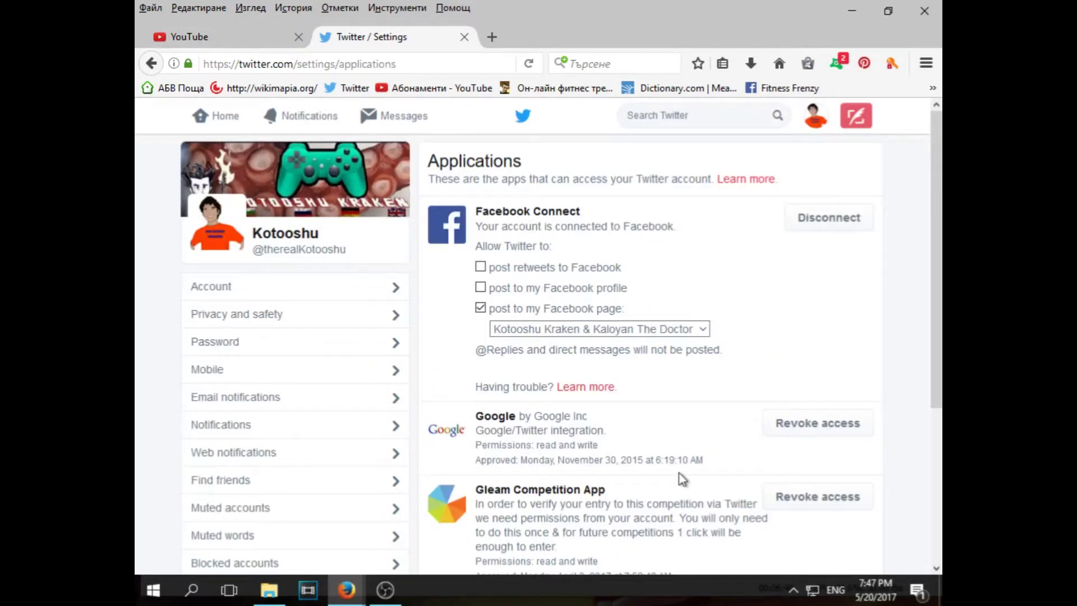
click(237, 123)
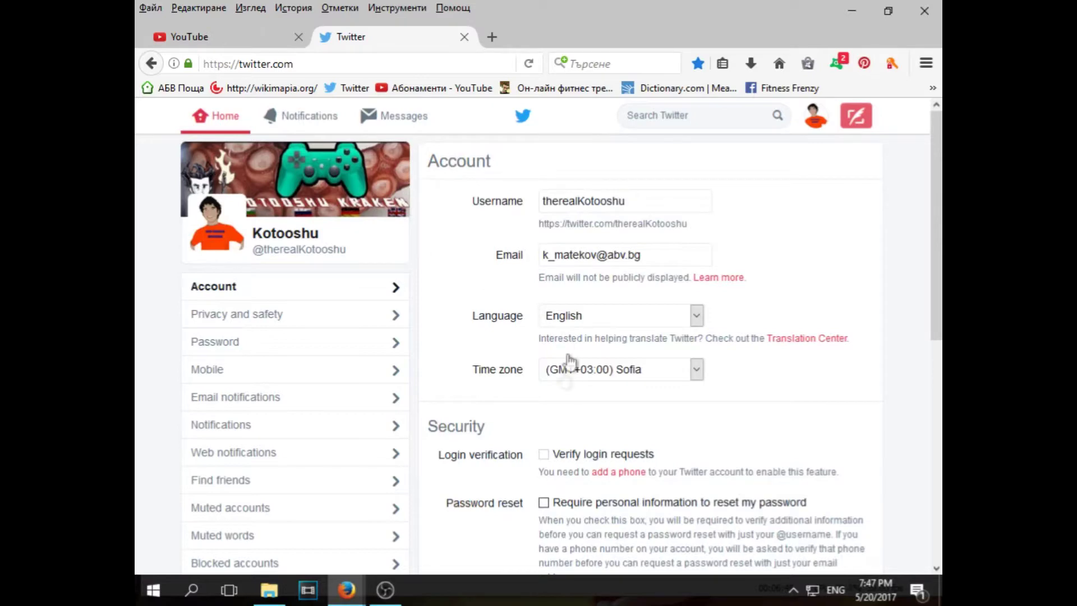
scroll(286, 271, down, 4)
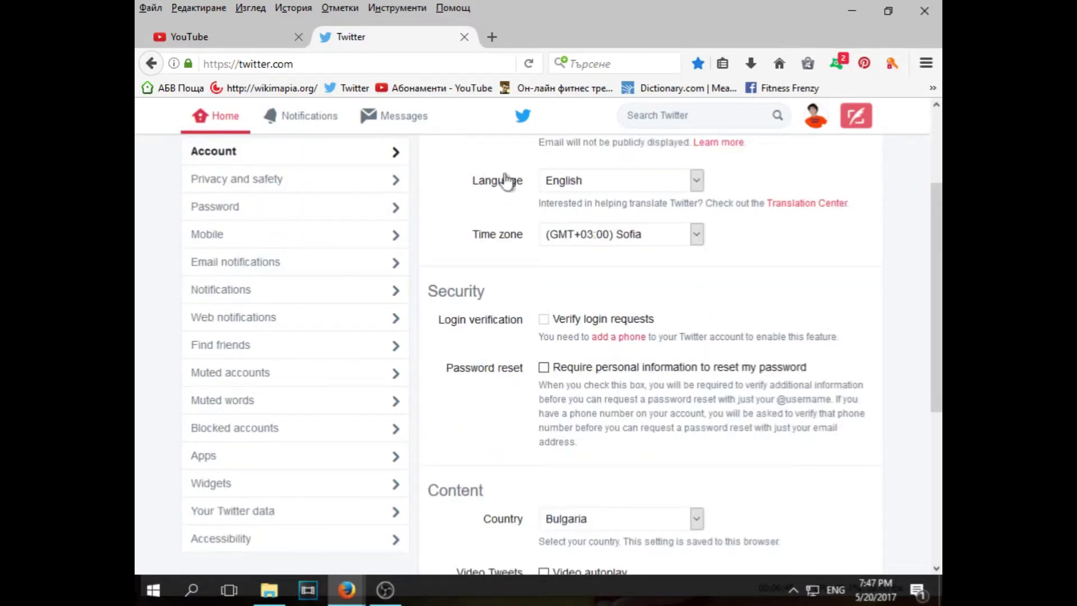
scroll(496, 160, up, 4)
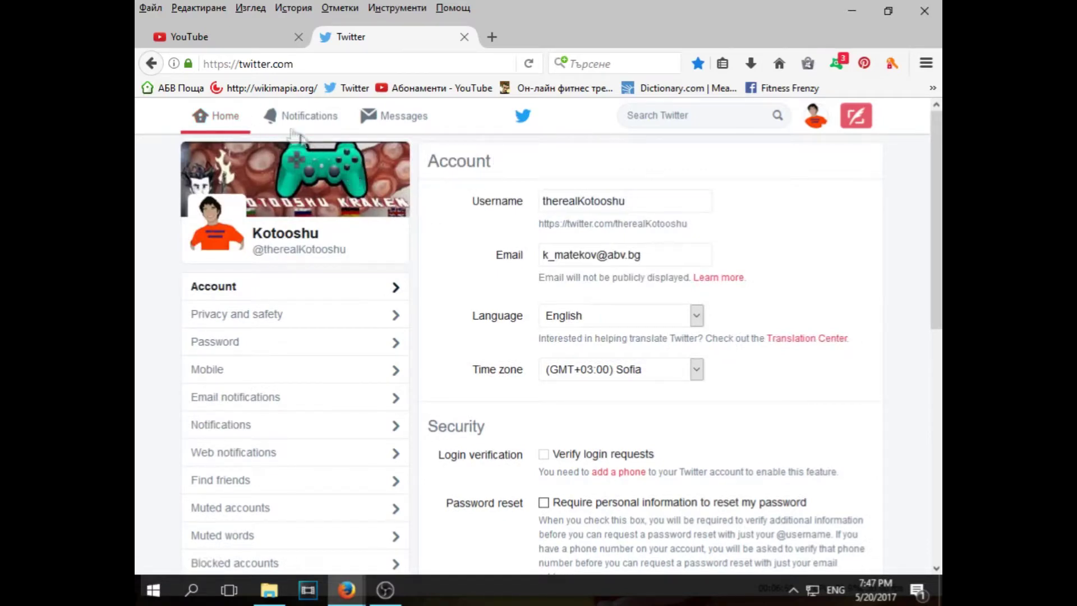
Check the profile's newest tweet with the SUNP0008 video link, then open Fitness Frenzy's Facebook page in a new tab
click(284, 238)
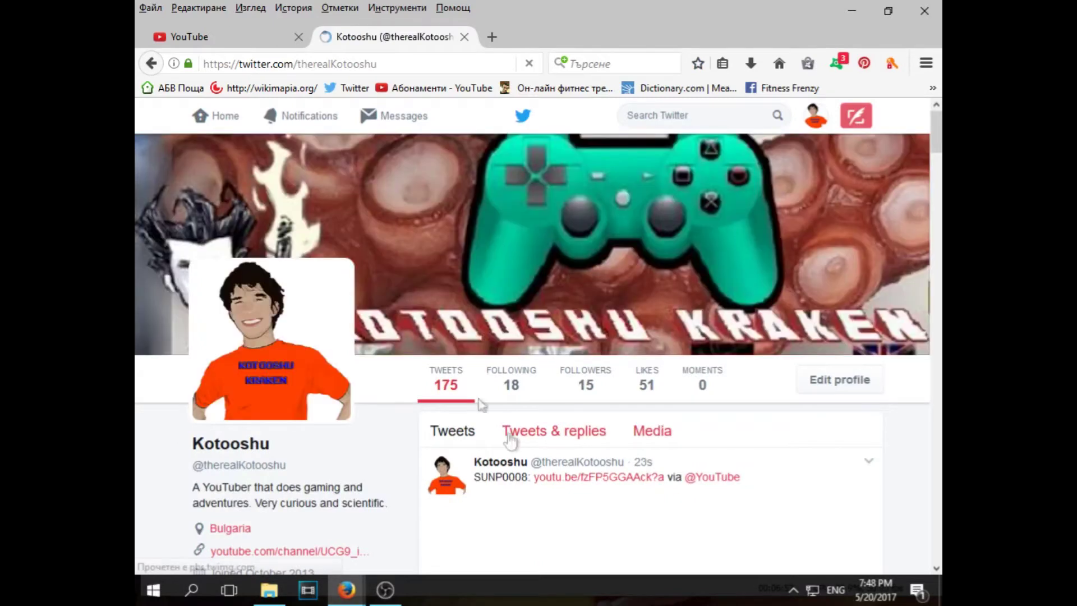
scroll(574, 470, down, 3)
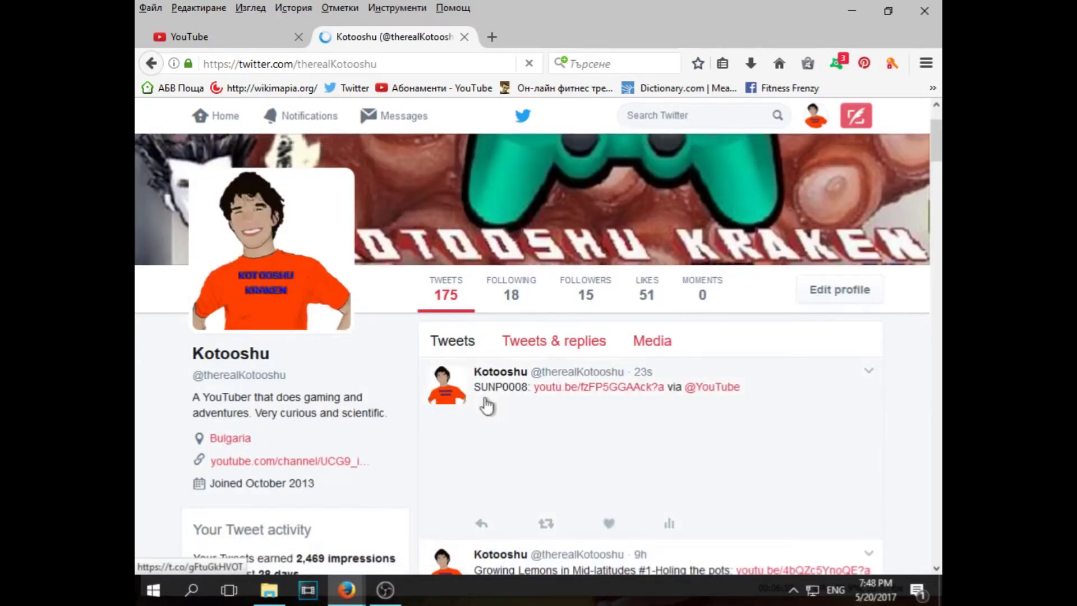
scroll(474, 393, down, 3)
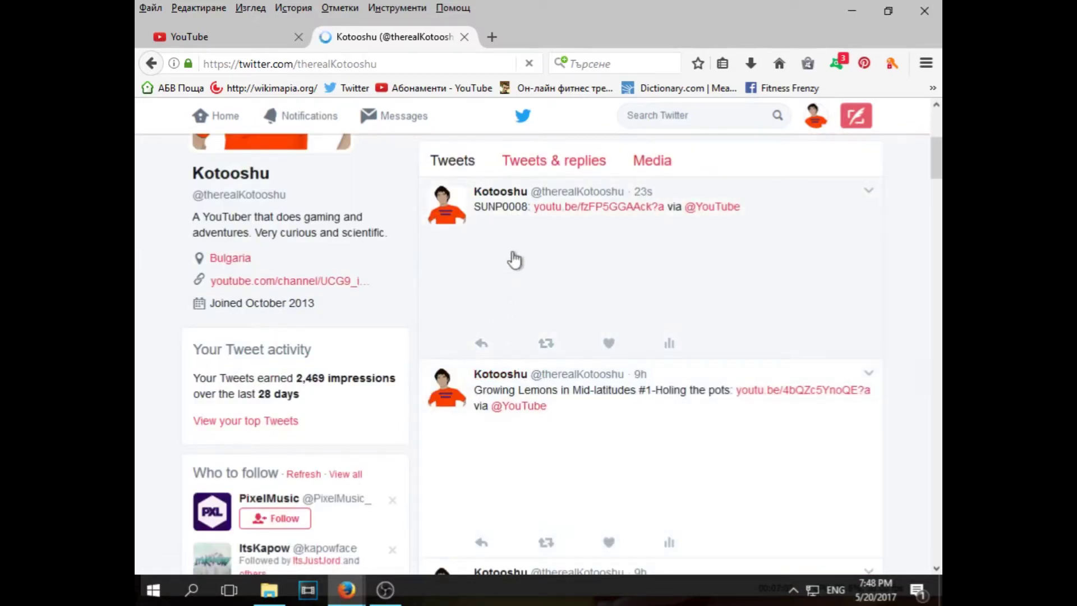
scroll(565, 443, down, 3)
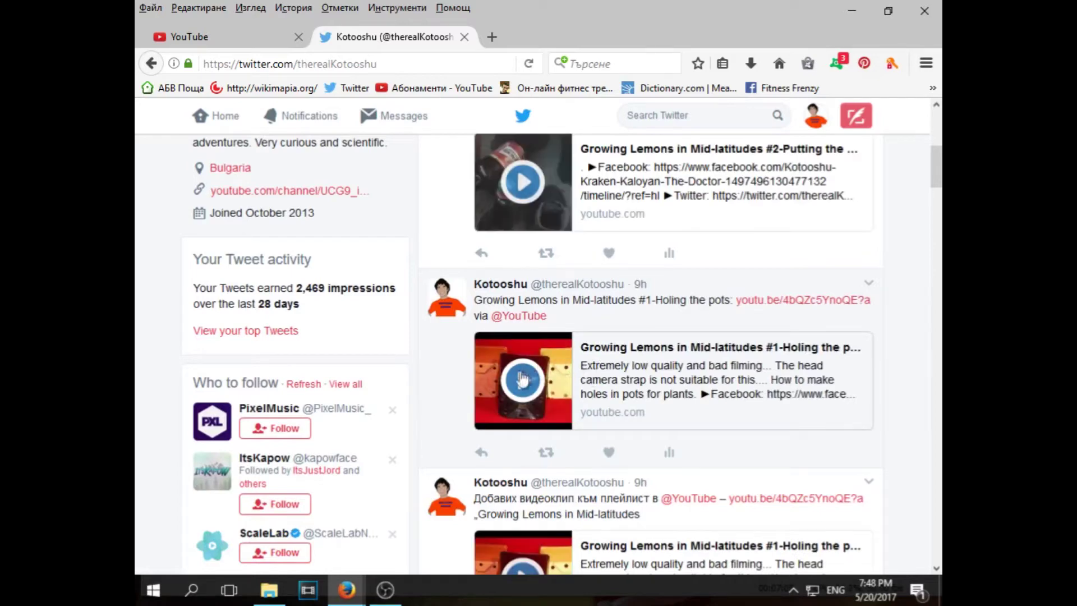
scroll(505, 382, up, 1)
scroll(486, 386, up, 3)
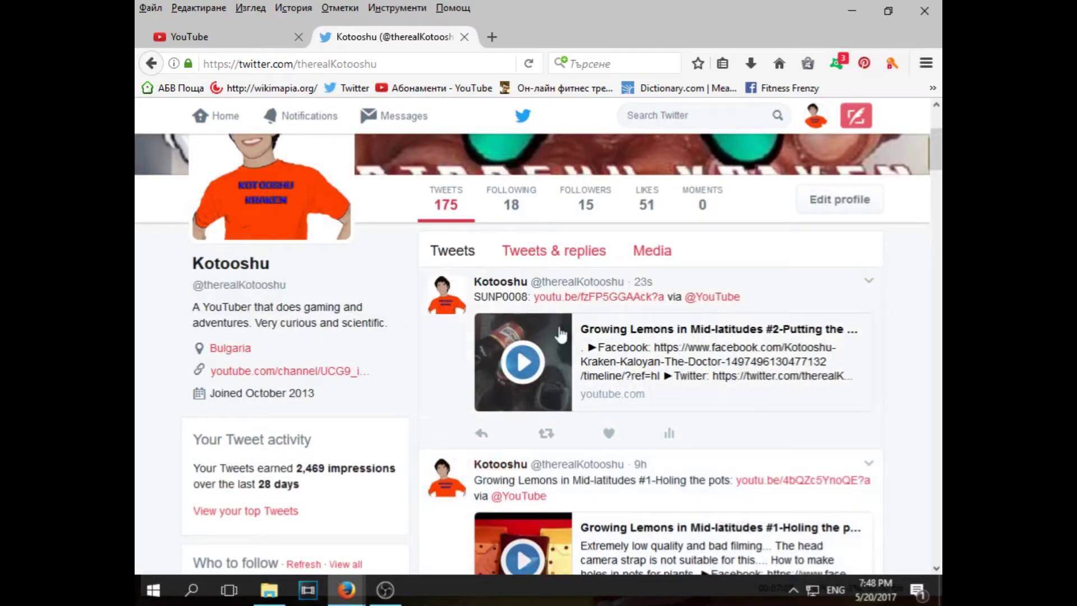
scroll(561, 335, down, 5)
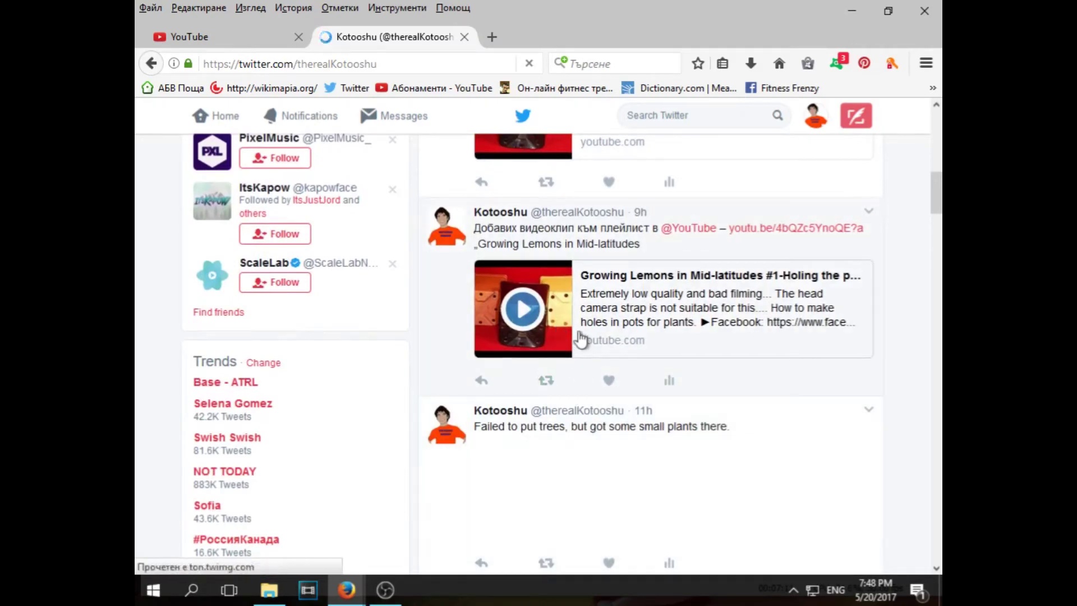
scroll(585, 338, up, 5)
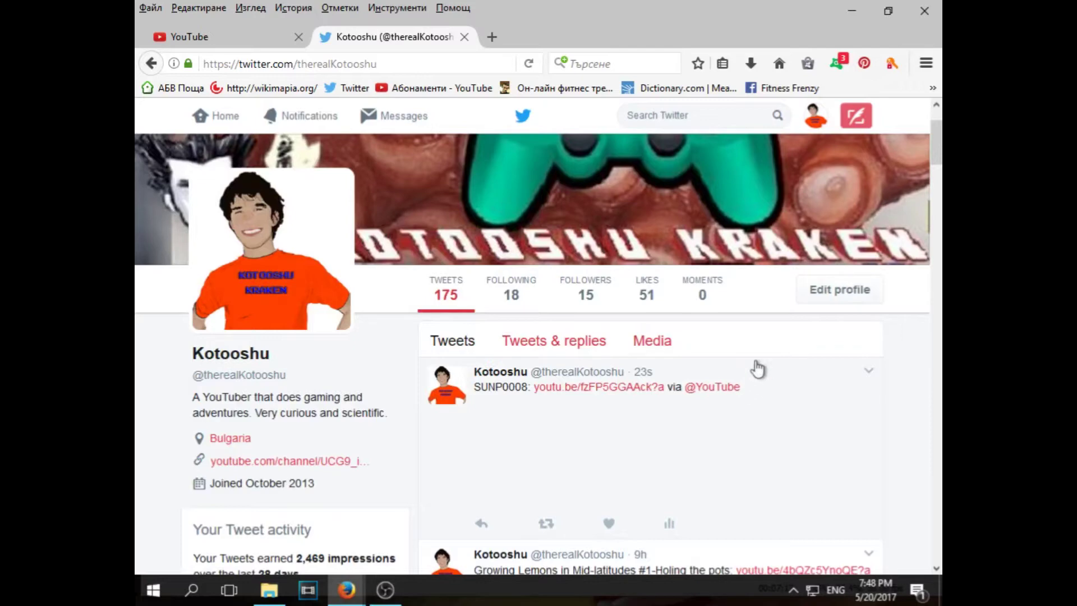
middle_click(776, 94)
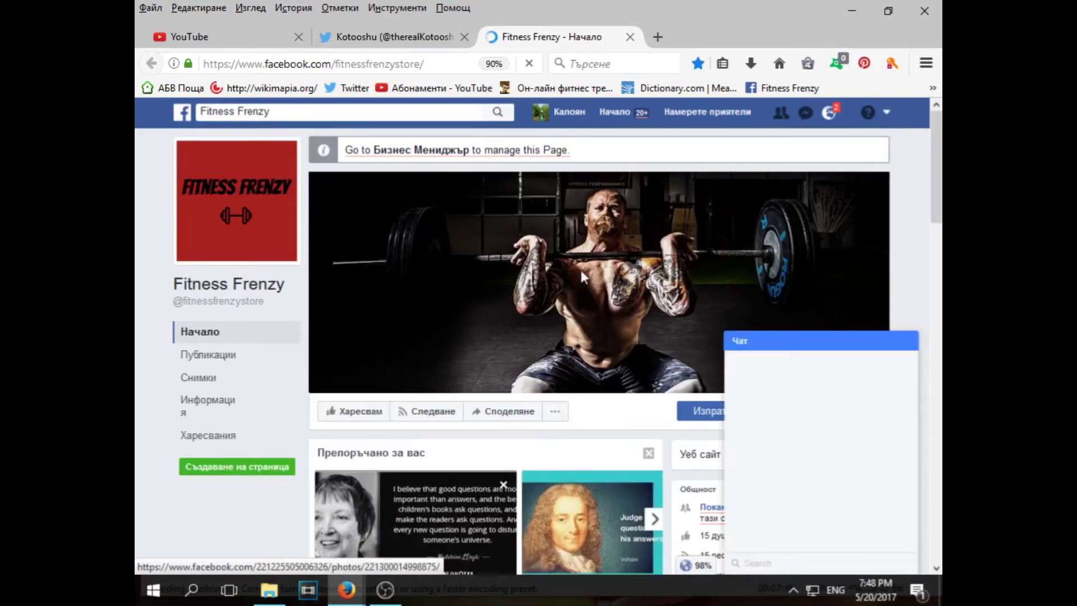
Collapse the Facebook chat panel and new-message window, then show the list of managed pages
scroll(581, 270, down, 2)
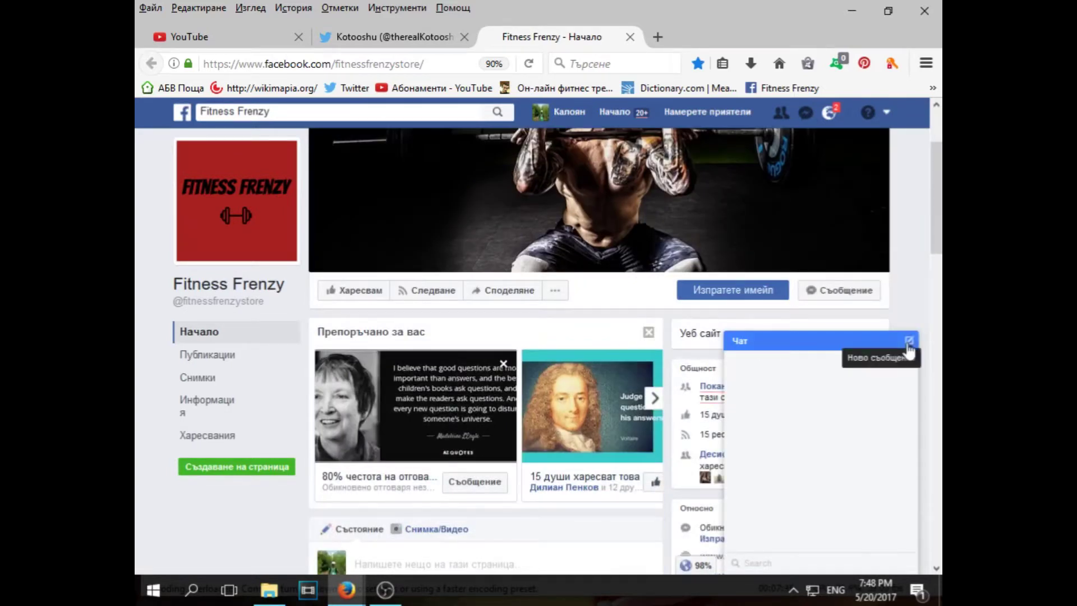
click(815, 344)
scroll(884, 169, down, 5)
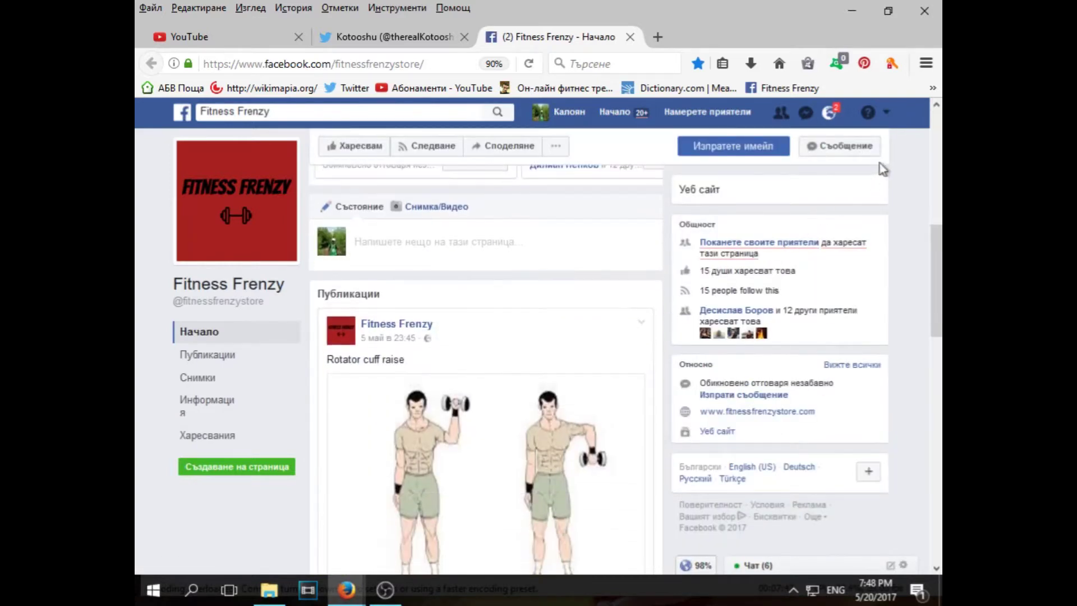
click(873, 146)
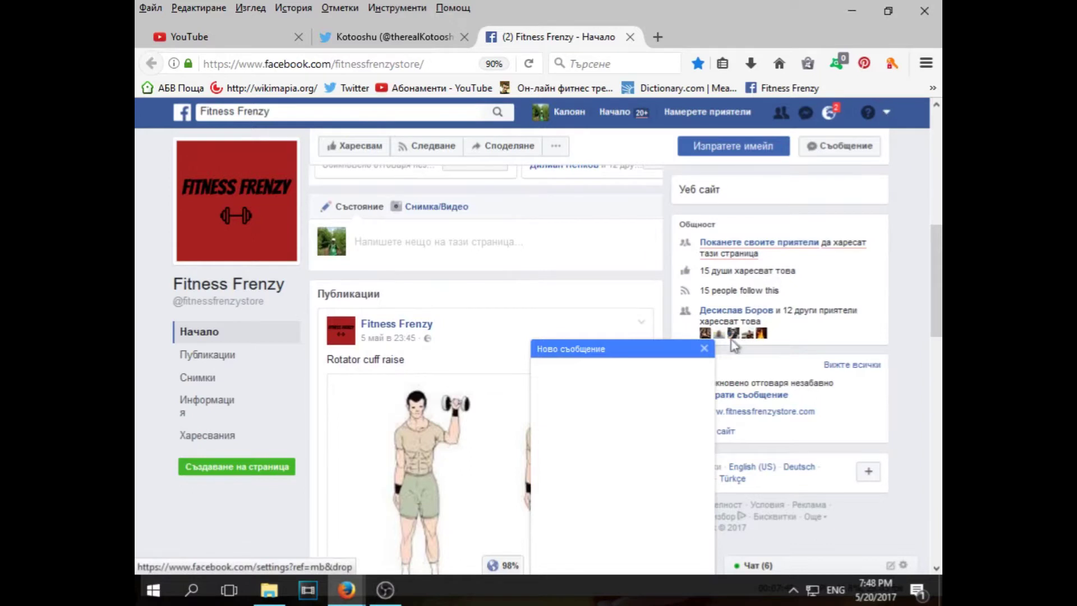
click(664, 351)
scroll(670, 351, down, 4)
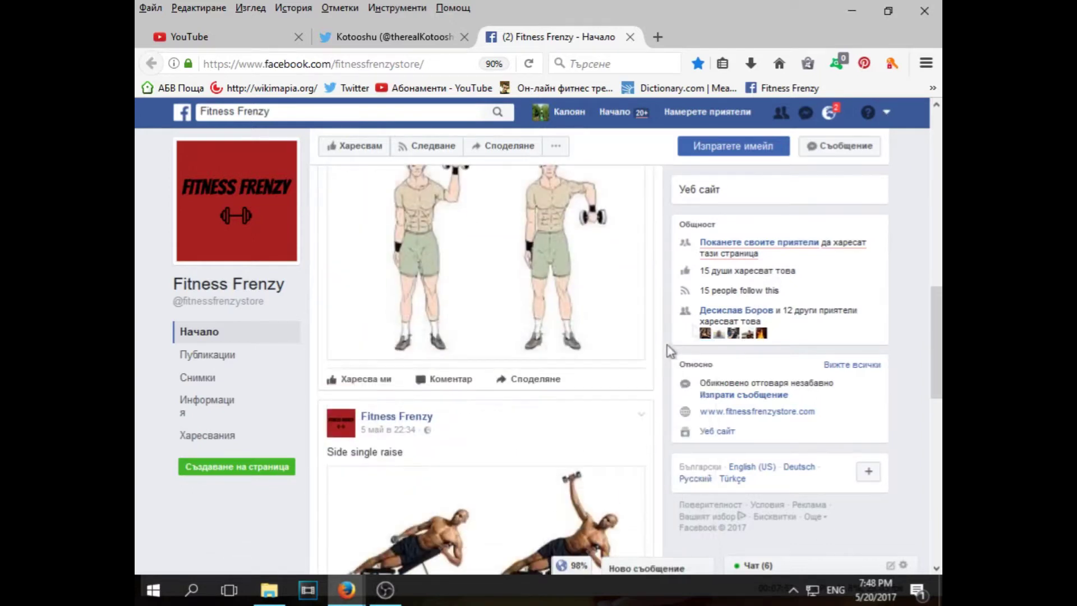
click(887, 114)
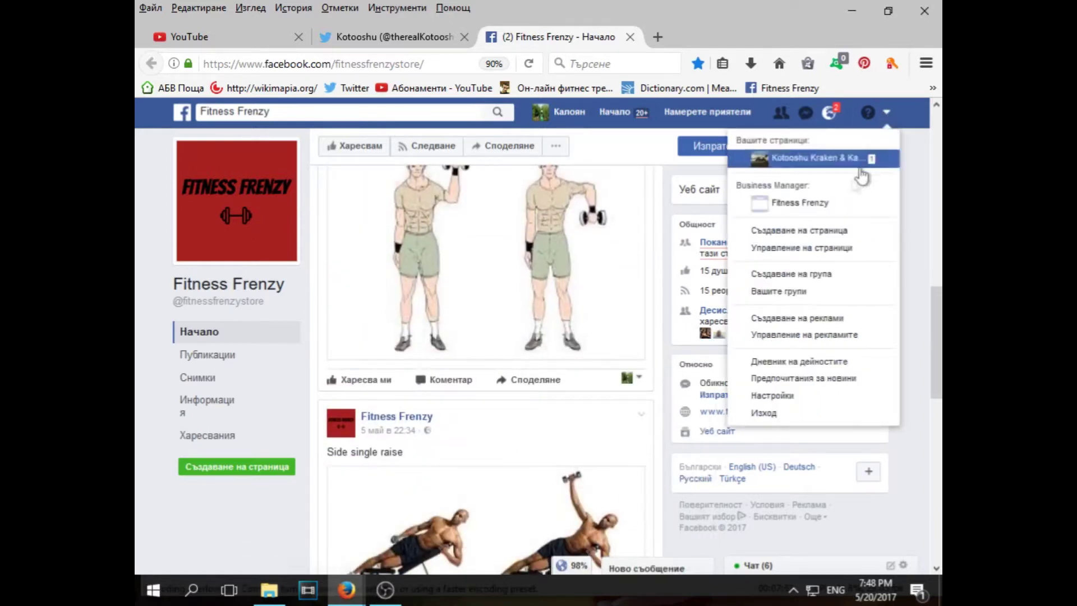
Switch to the other managed Facebook page, then open the Growing Lemons #2 video's public YouTube watch page
click(827, 161)
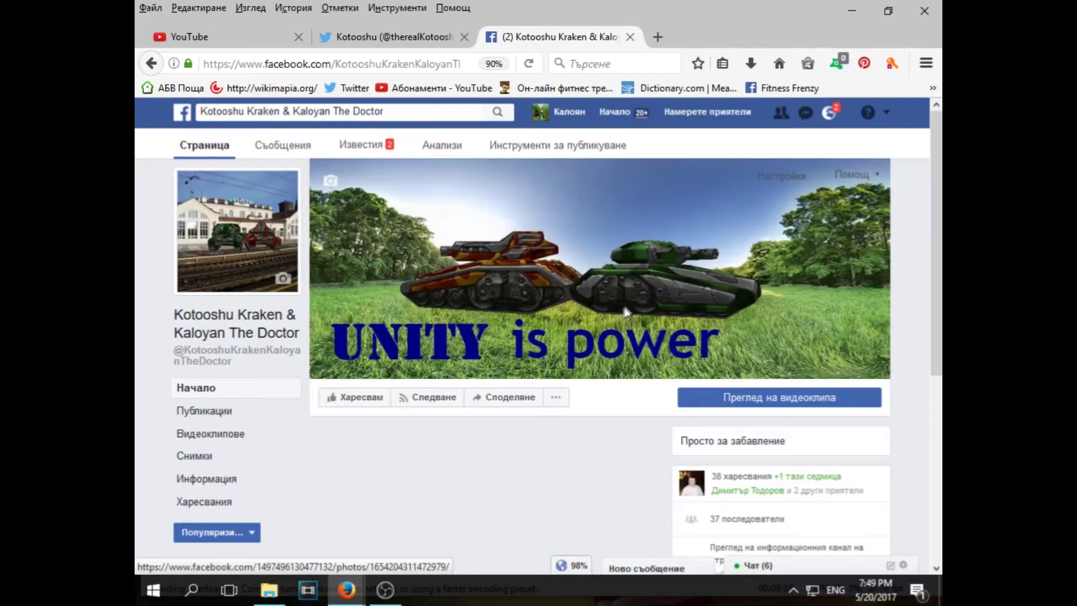
scroll(633, 278, down, 2)
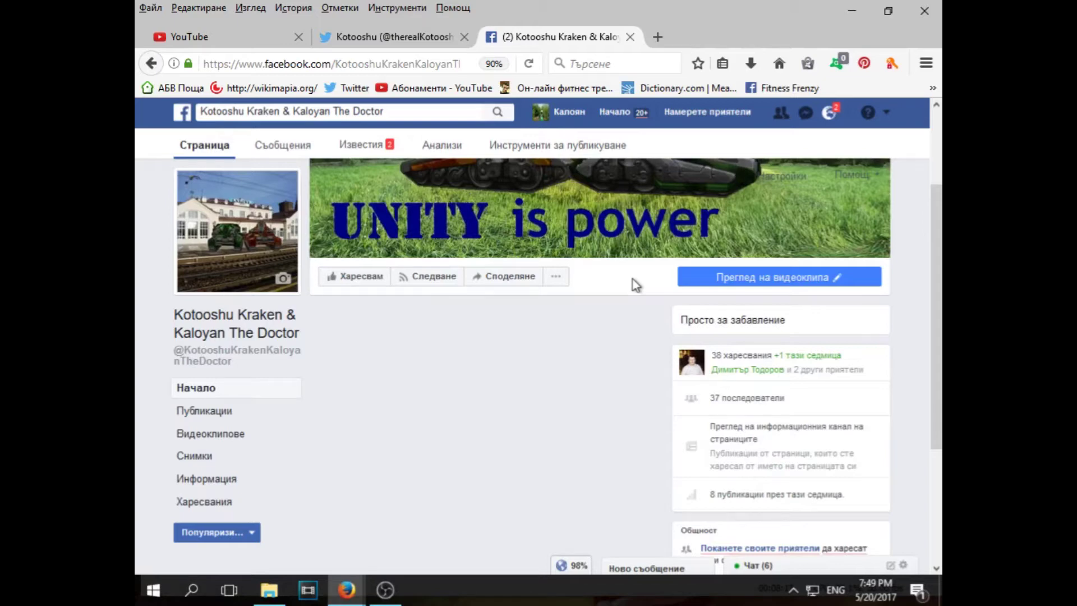
scroll(609, 294, down, 8)
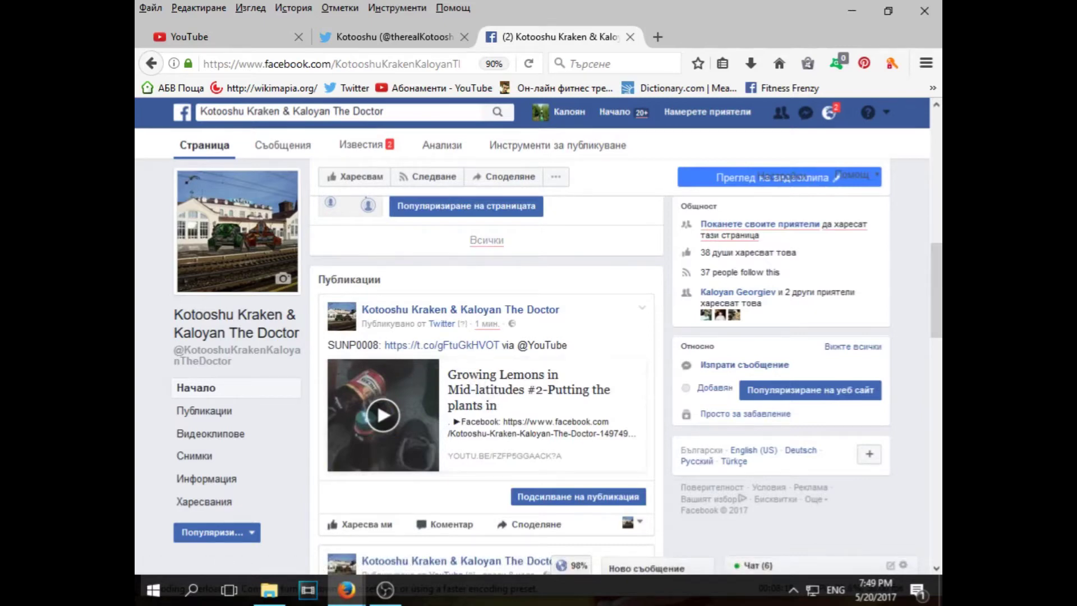
click(441, 345)
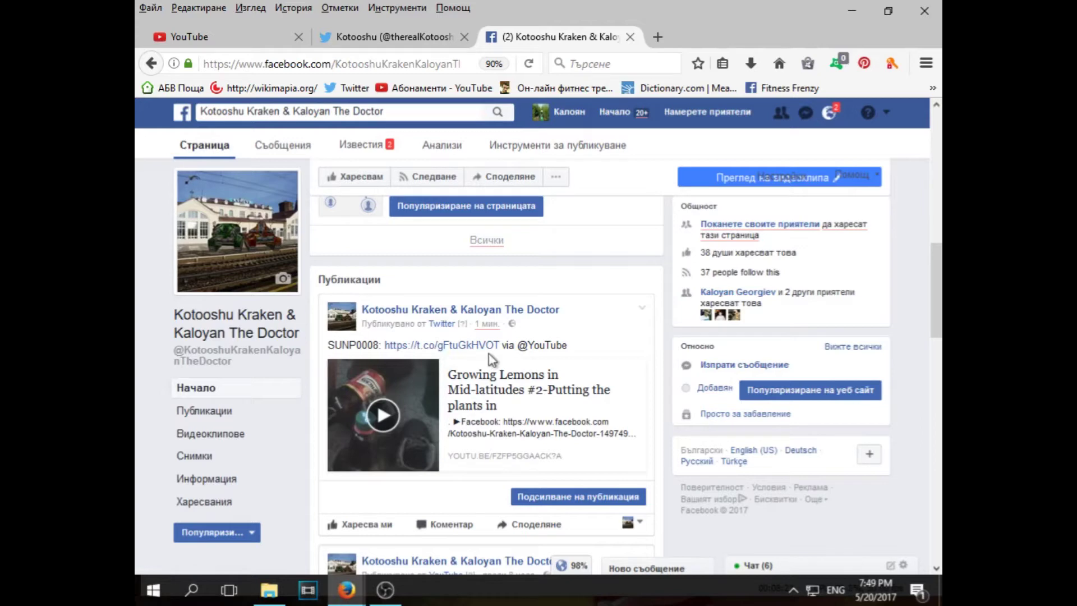
scroll(585, 271, down, 3)
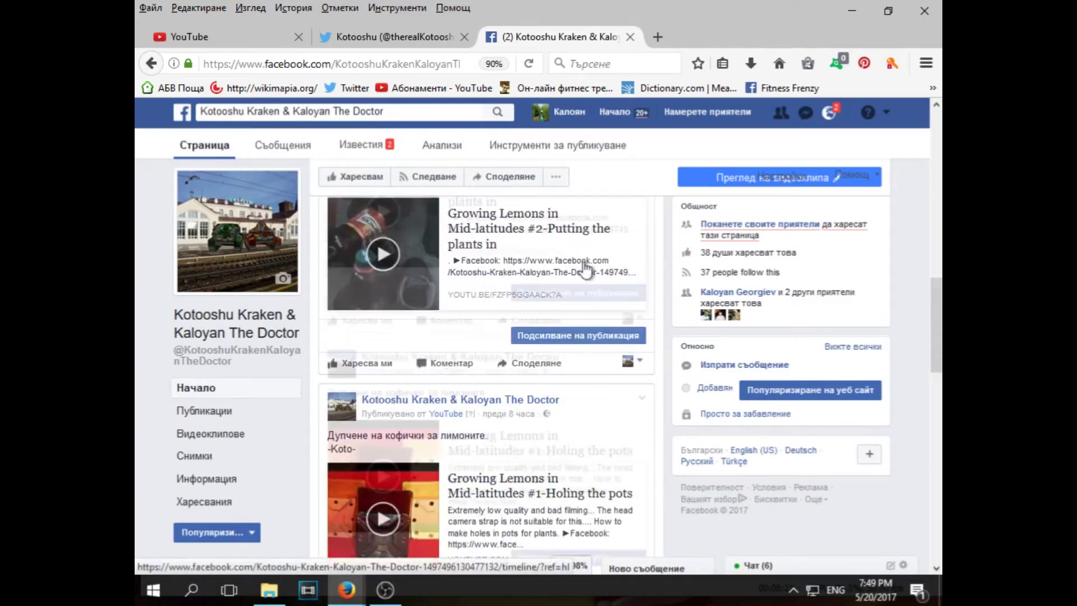
scroll(586, 271, down, 3)
scroll(443, 292, up, 10)
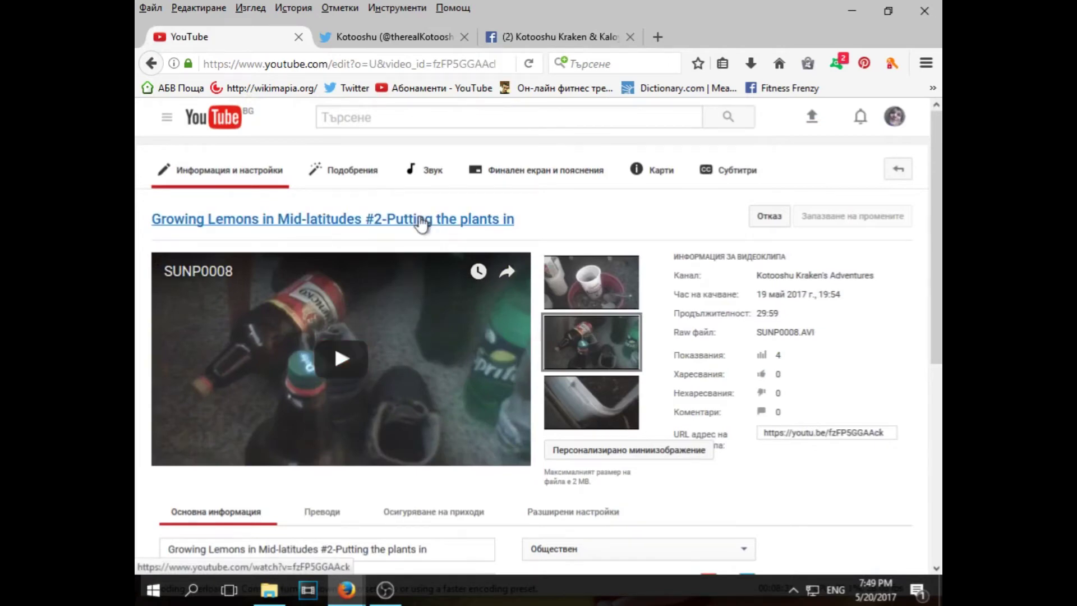
click(422, 221)
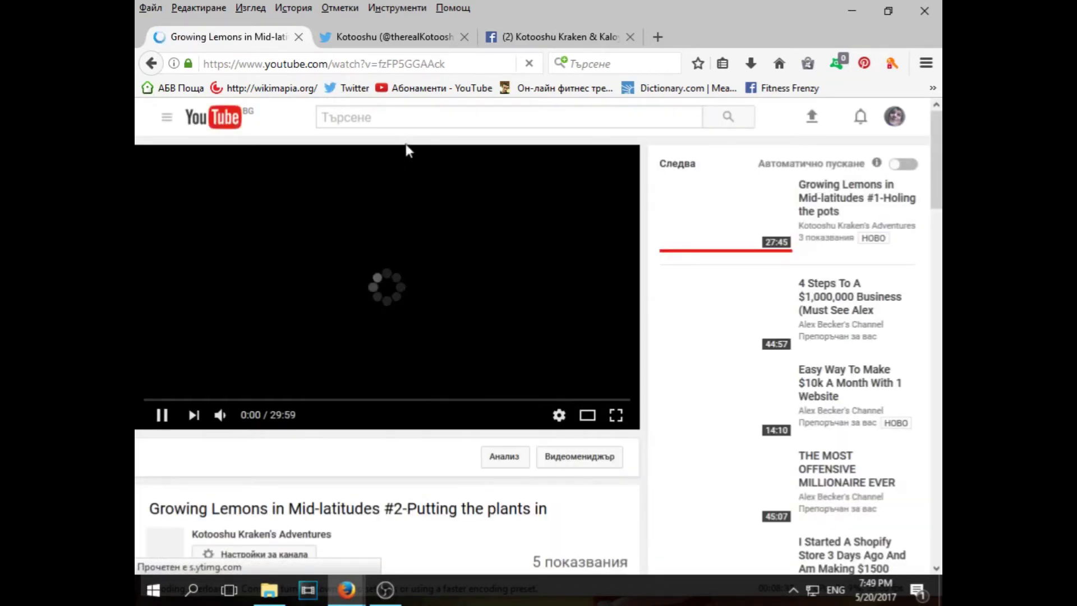
Pause the lemon video, select its watch-page URL for copying, and return to the Facebook page
click(348, 249)
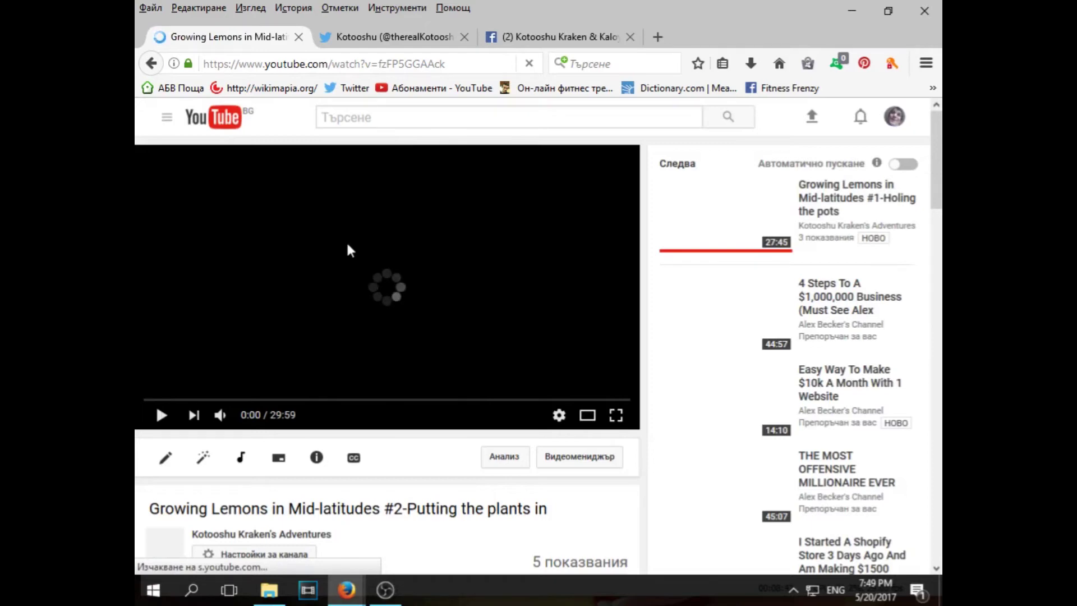
key(ctrl+l)
key(ctrl+c)
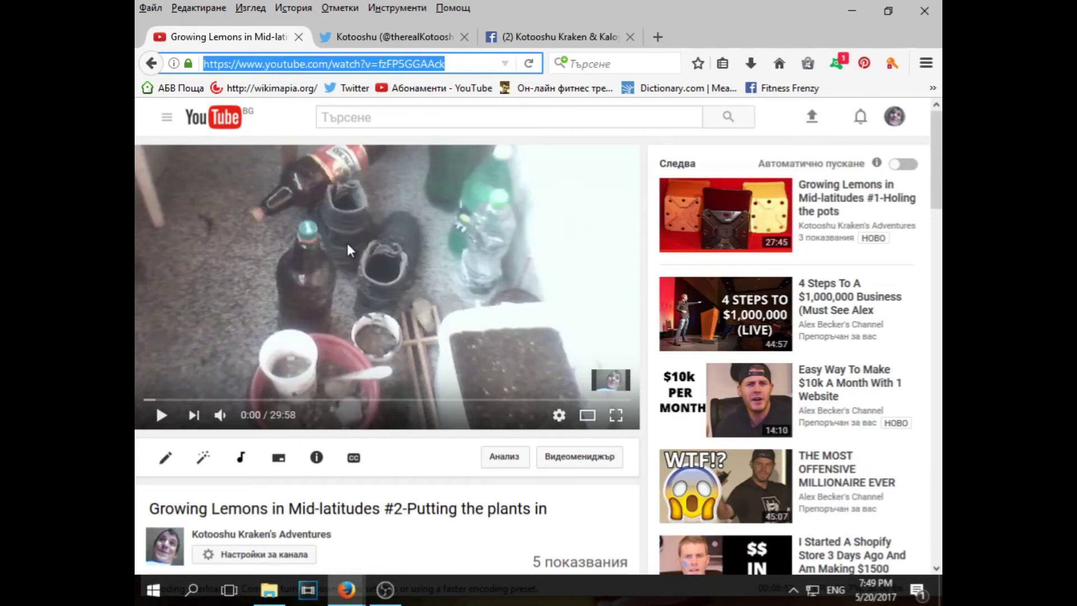
key(ctrl+shift+Tab)
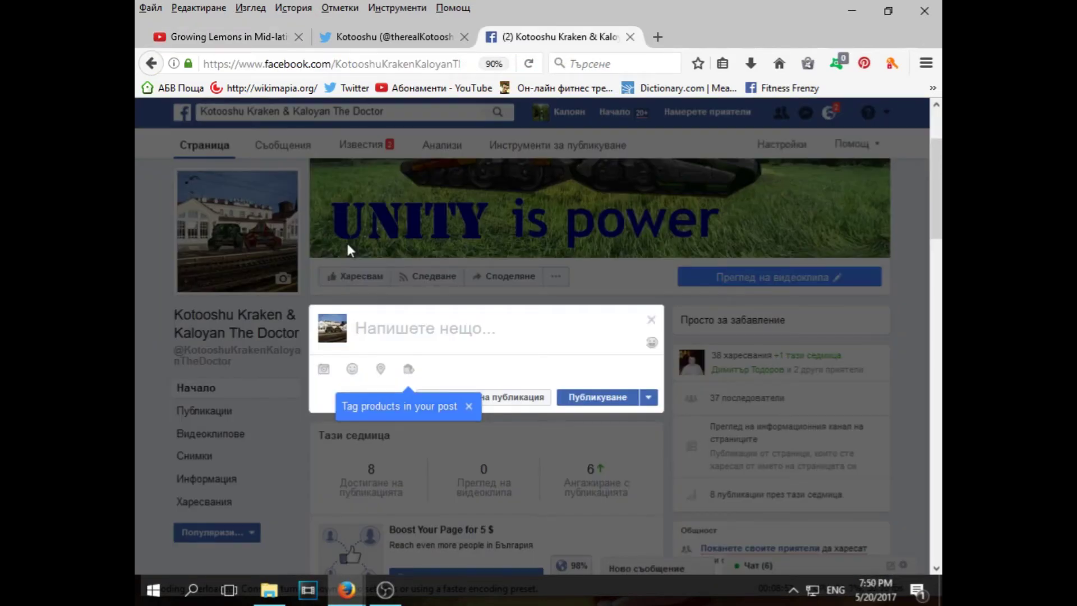
Paste the Growing Lemons #2 link into a new Facebook post, then begin discarding the draft
key(ctrl+v)
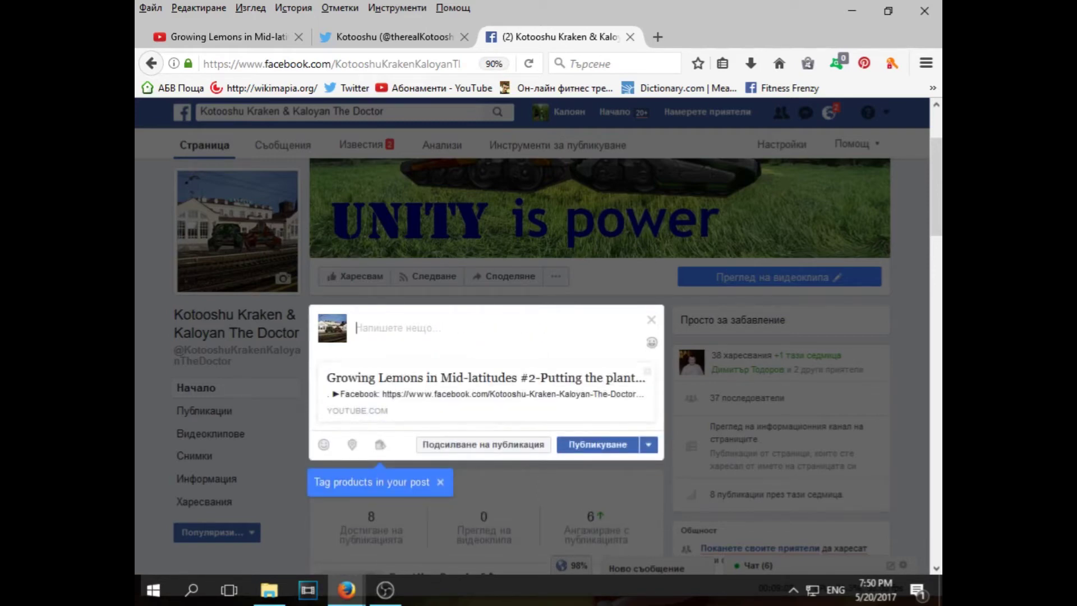
click(654, 321)
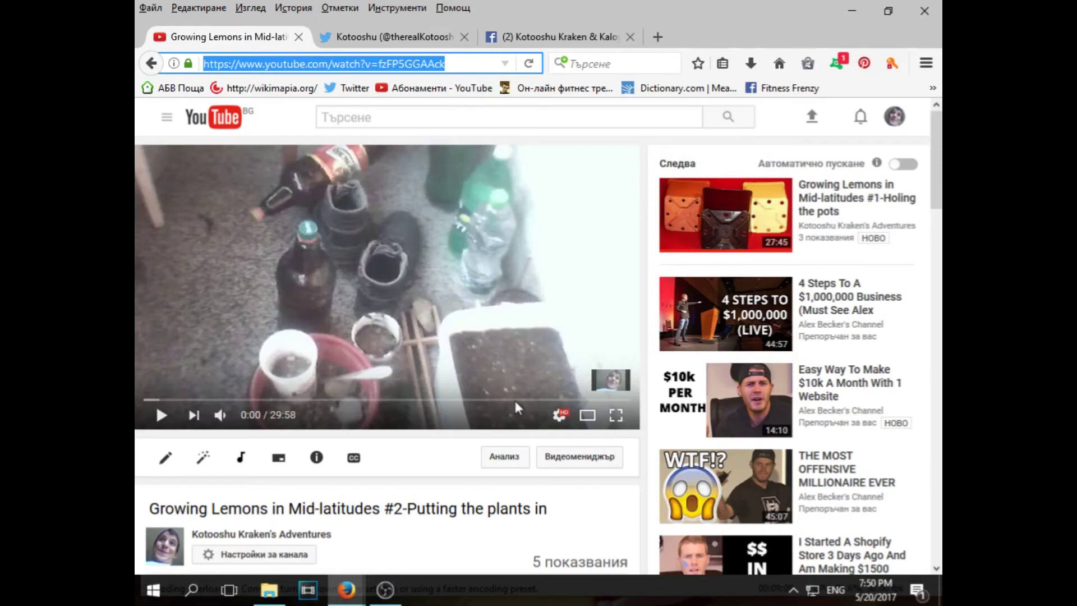
Open the video's Share options, start a Facebook share, close it without posting, and return to Facebook
scroll(482, 370, down, 5)
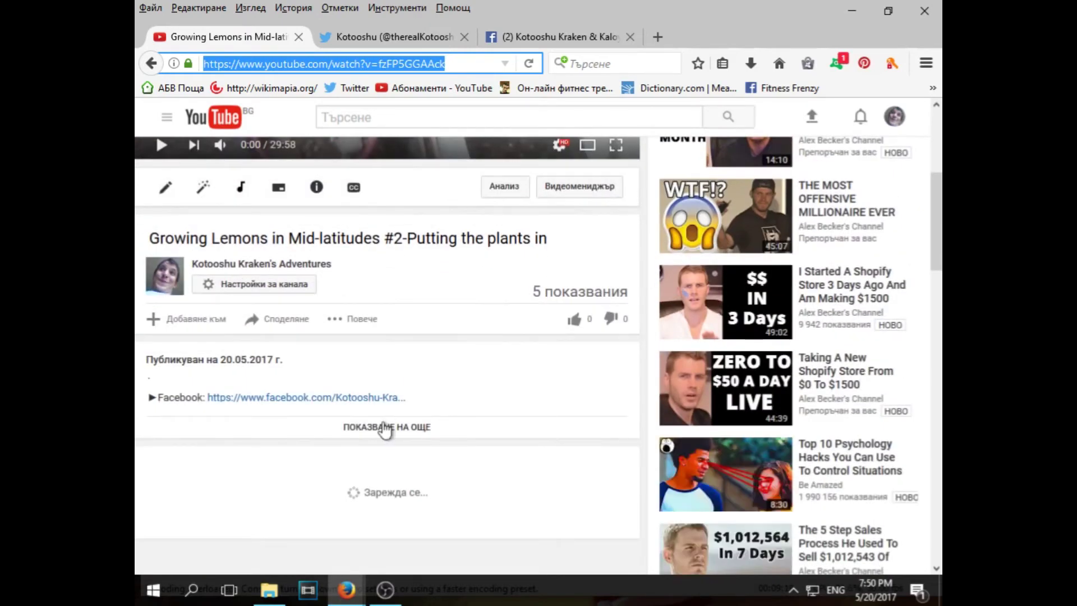
click(271, 325)
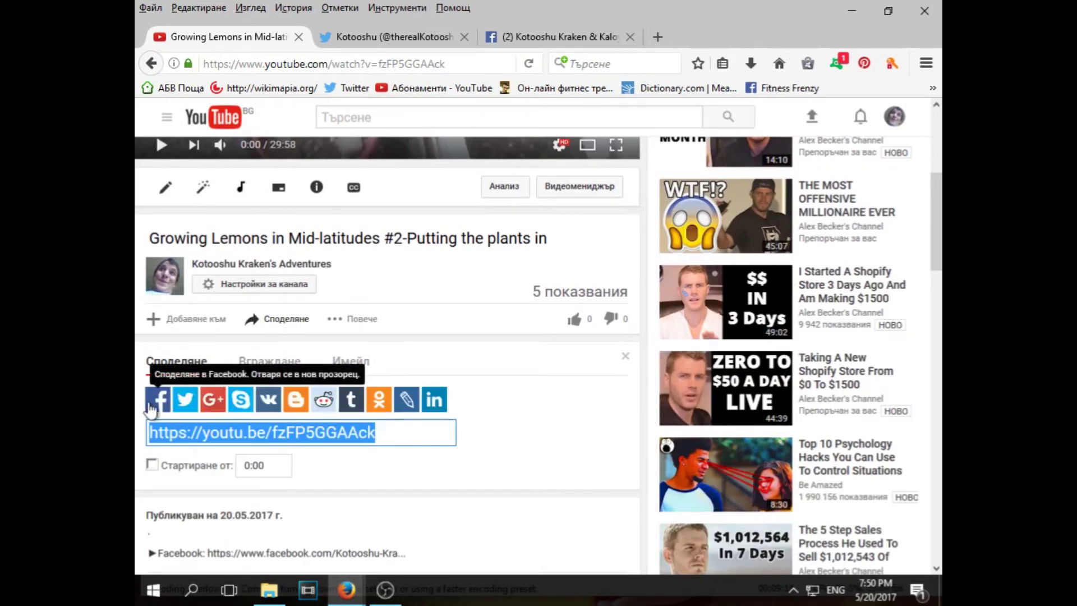
click(151, 410)
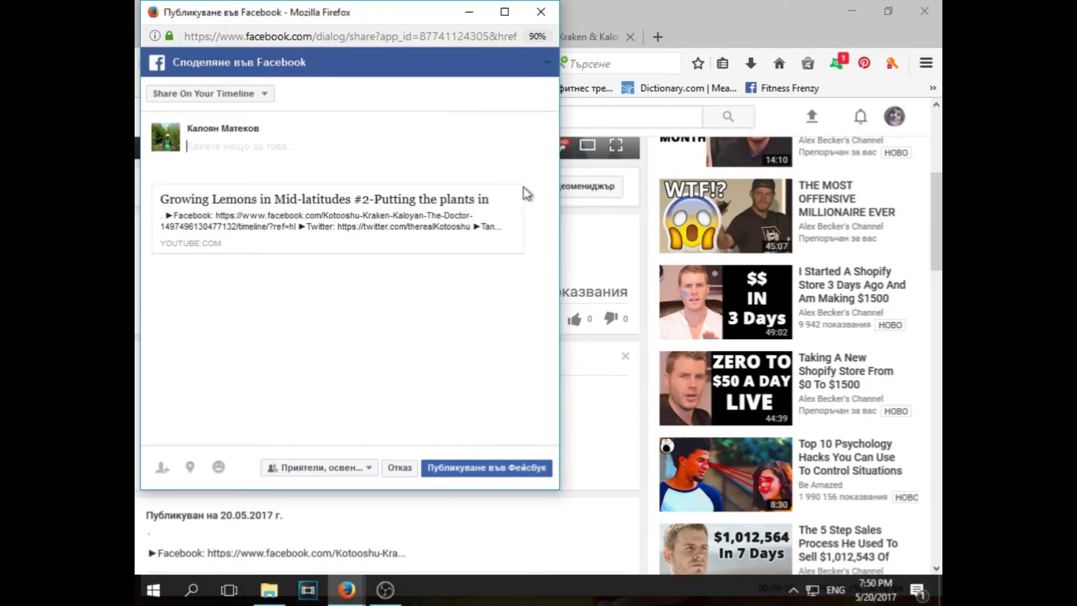
key(super+w)
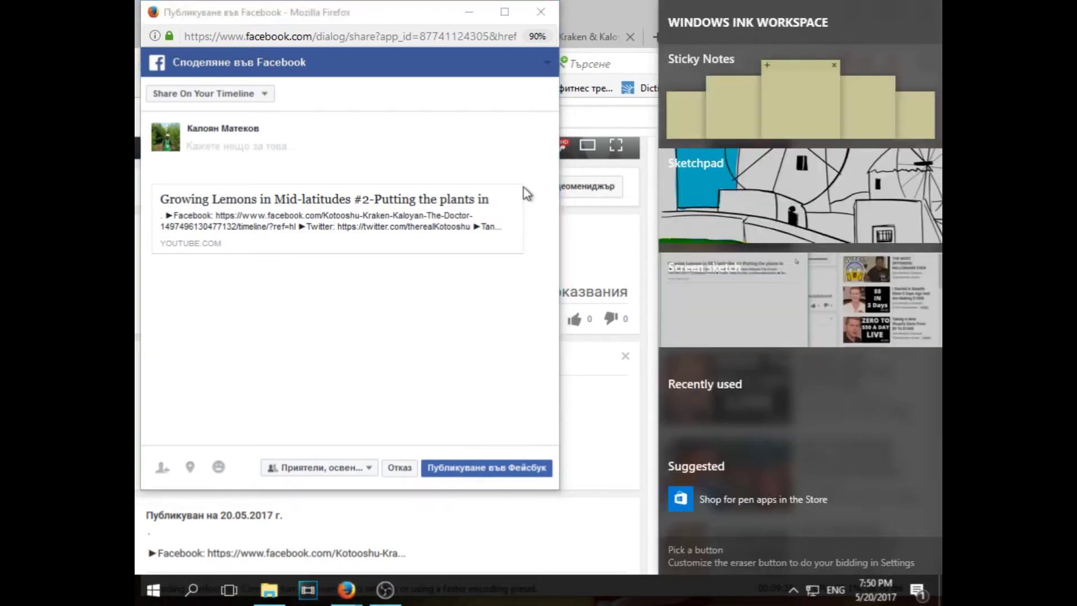
click(521, 173)
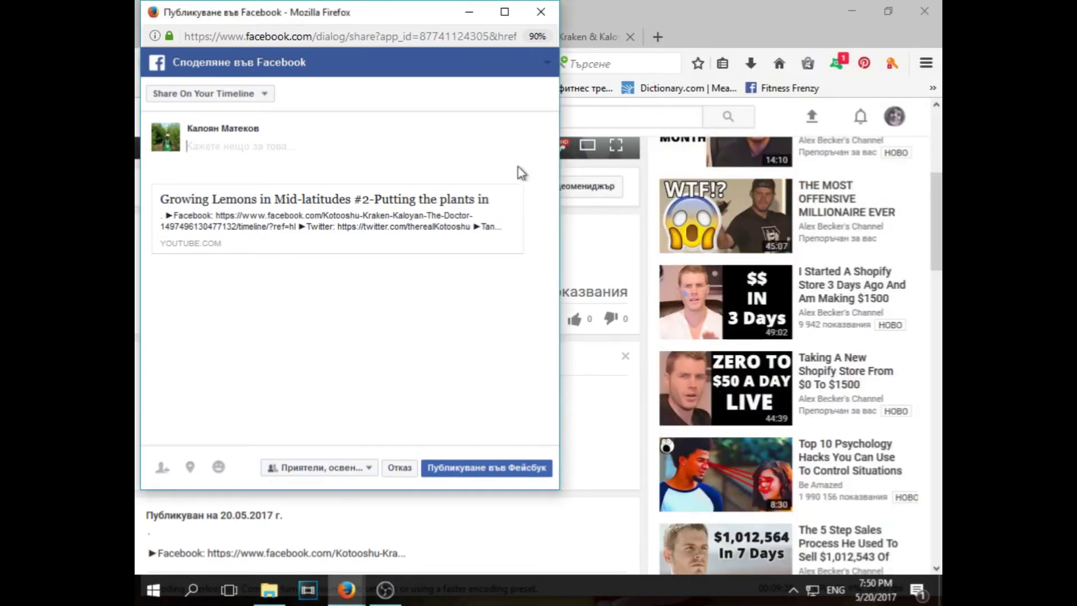
key(alt+F4)
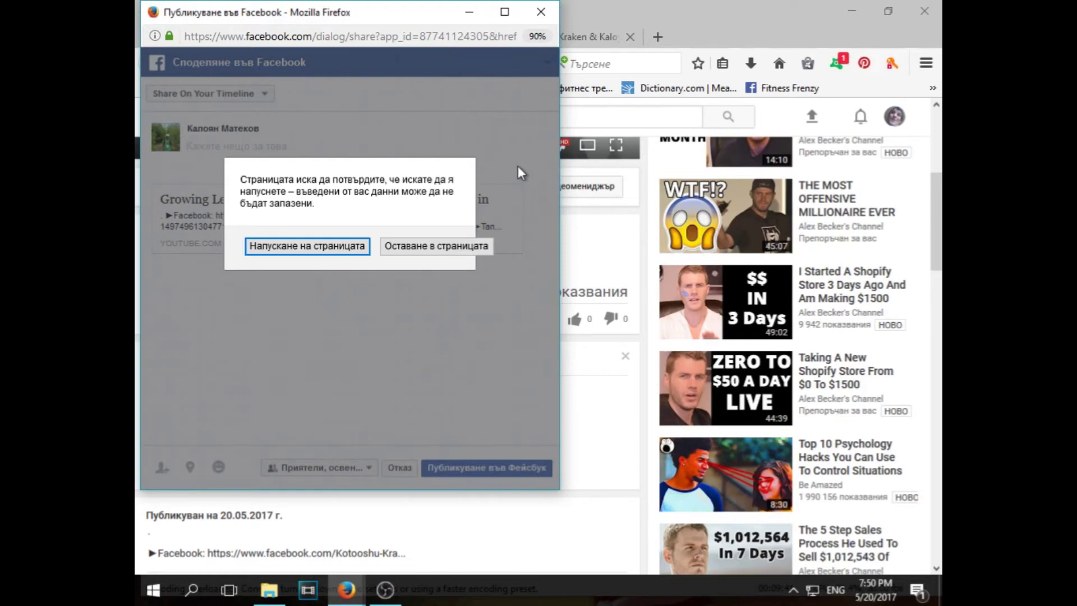
key(Return)
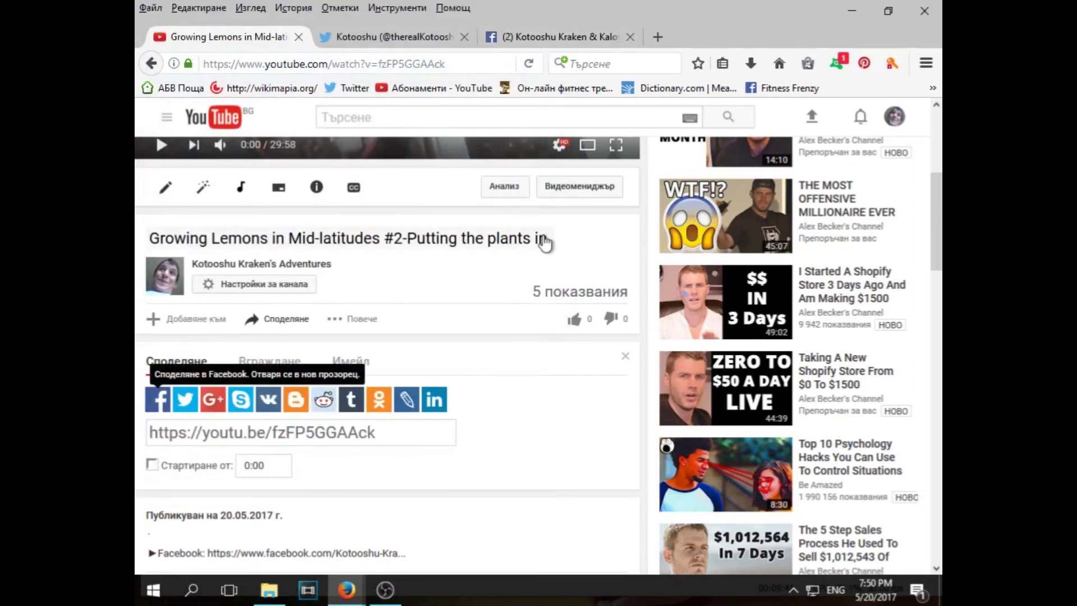
key(ctrl+shift+Tab)
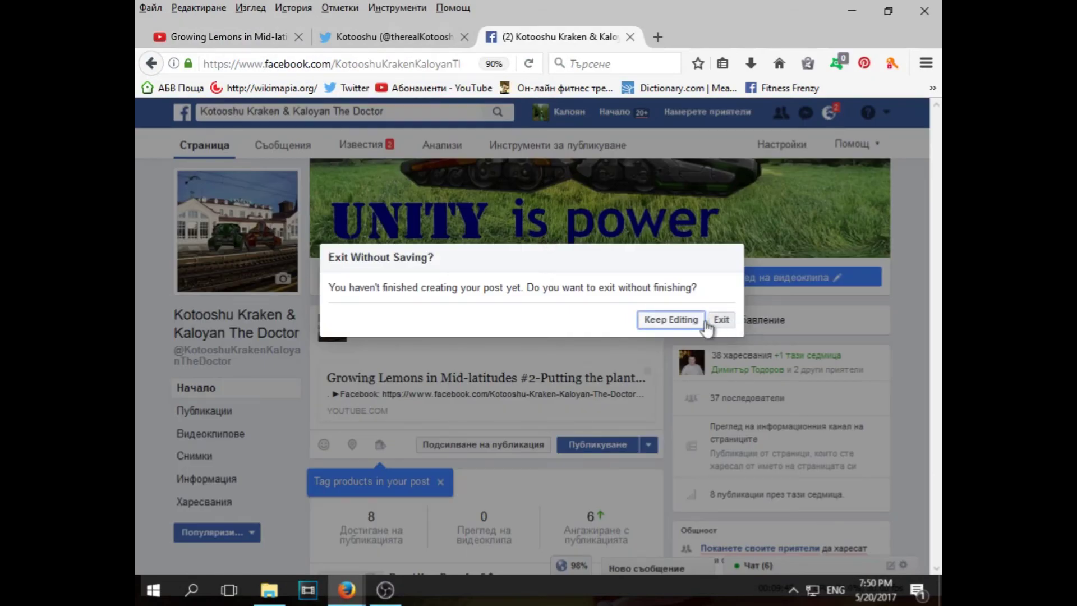
Exit the unfinished post without saving, review the video auto-posted via Twitter in Posts, then return to YouTube
click(725, 328)
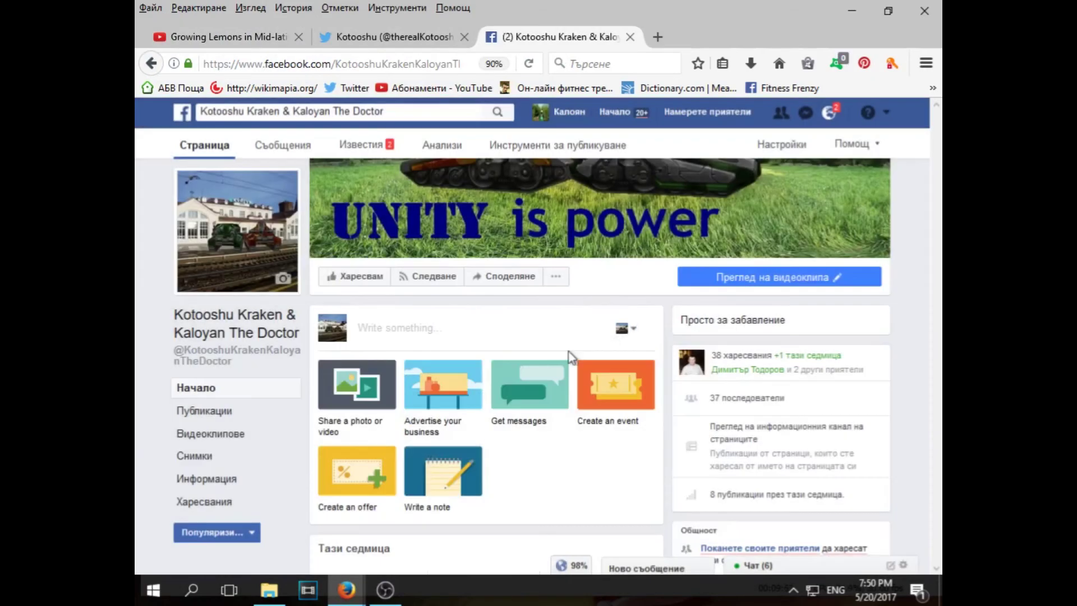
scroll(571, 343, down, 5)
scroll(578, 339, down, 5)
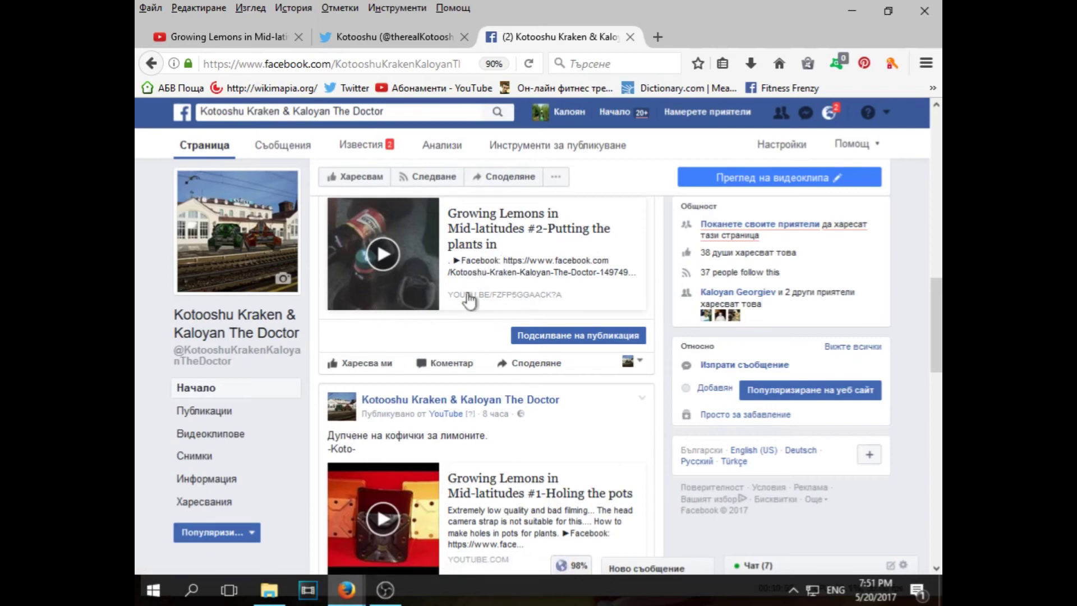
scroll(471, 299, up, 3)
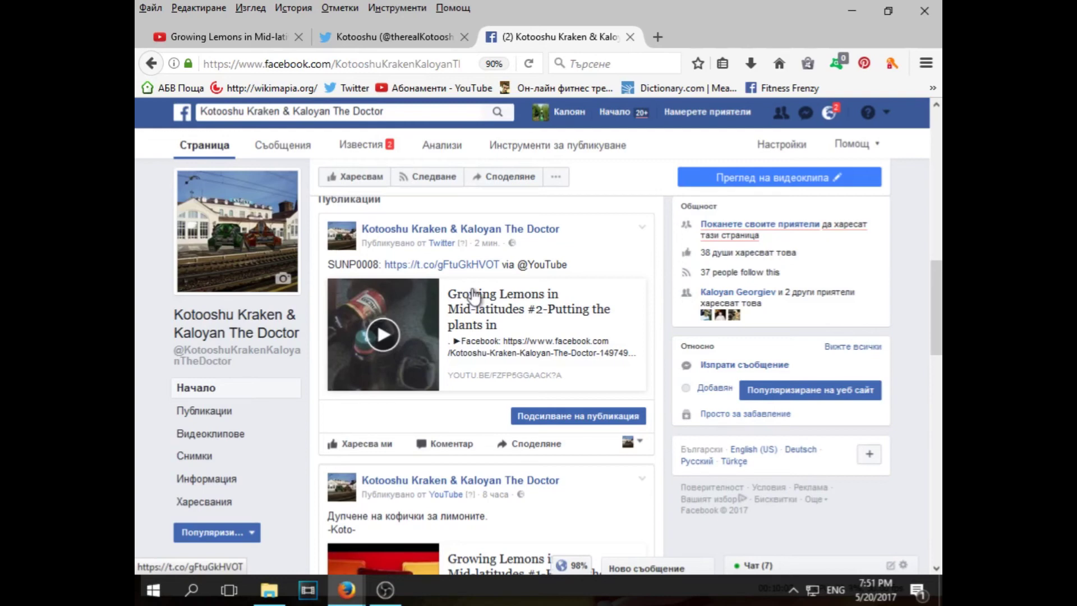
scroll(577, 329, up, 7)
scroll(577, 332, down, 5)
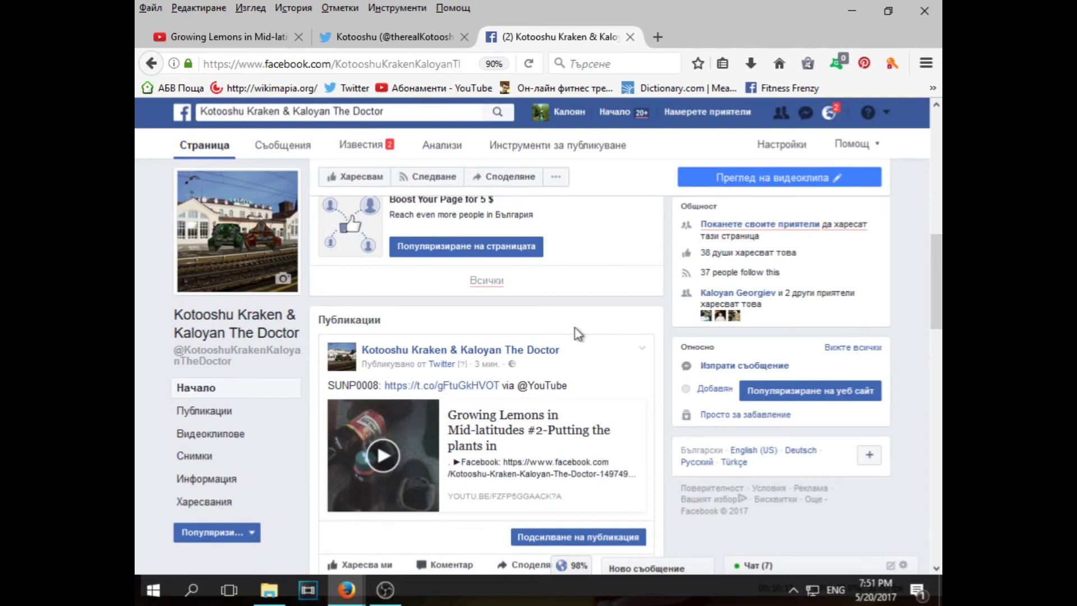
key(ctrl+Tab)
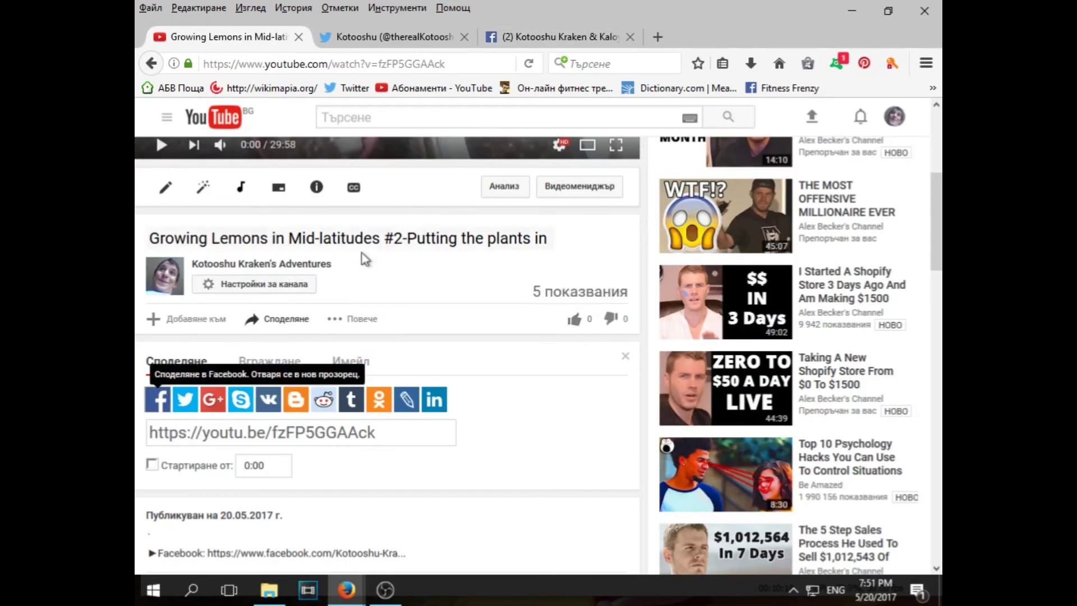
Change the Growing Lemons #2 video's visibility to Скрит (Unlisted) and save
click(164, 194)
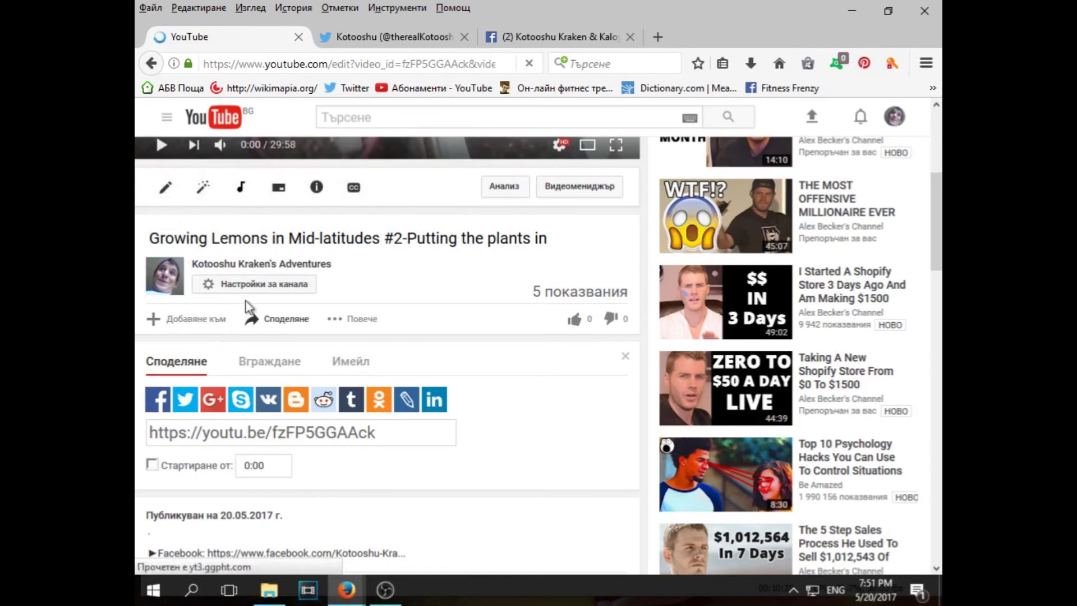
scroll(373, 312, down, 3)
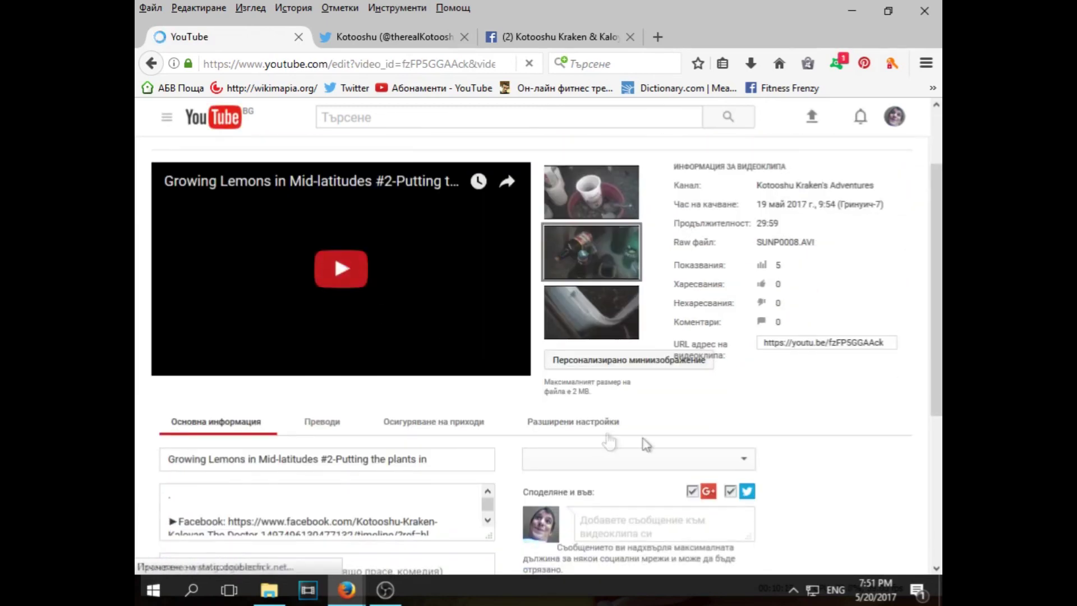
scroll(690, 446, down, 3)
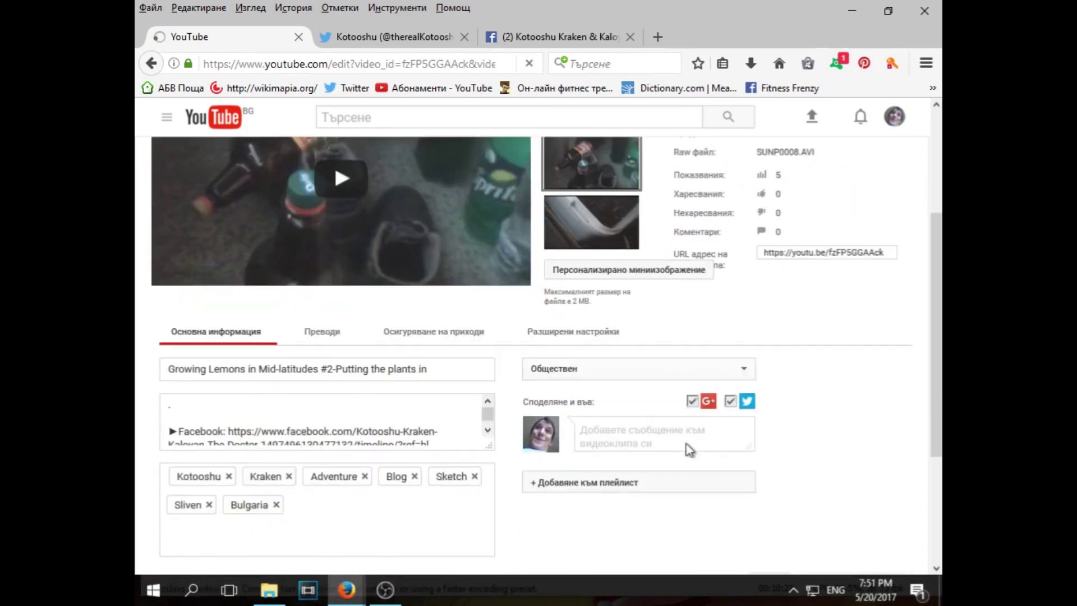
click(650, 379)
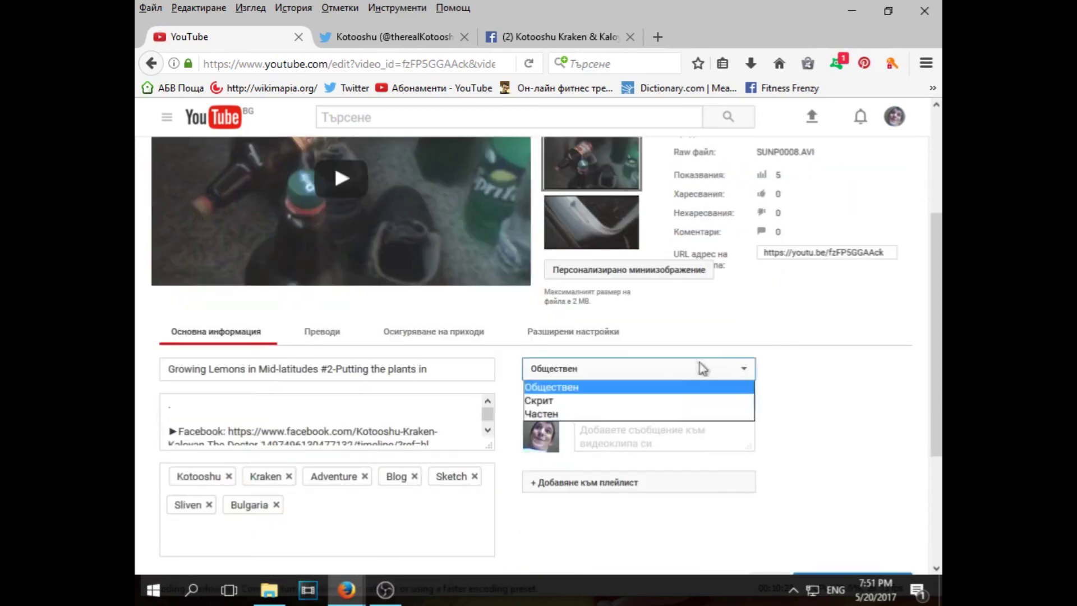
click(540, 401)
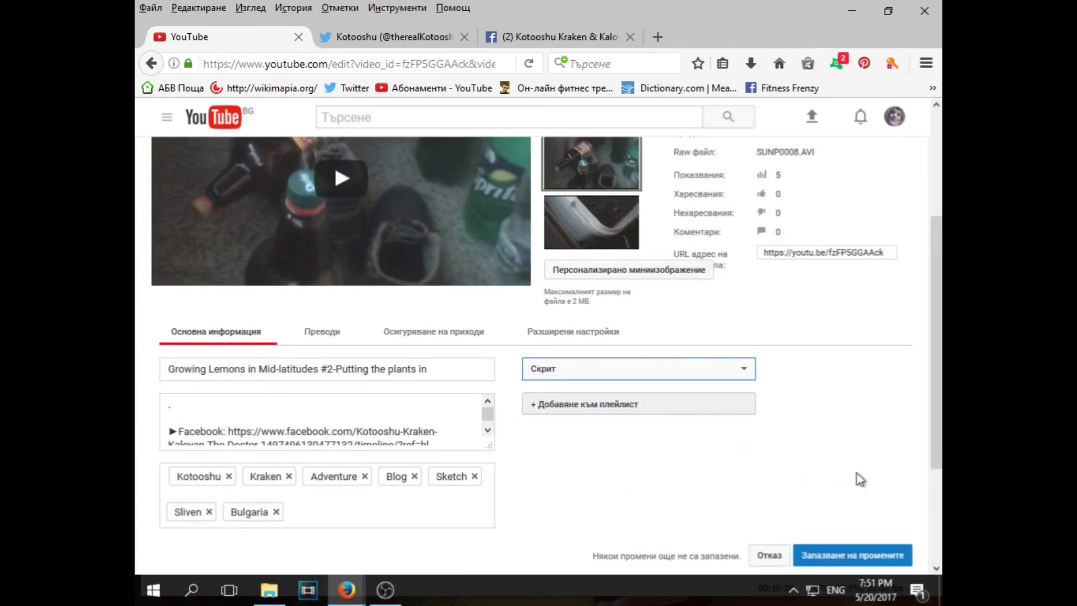
scroll(847, 513, down, 3)
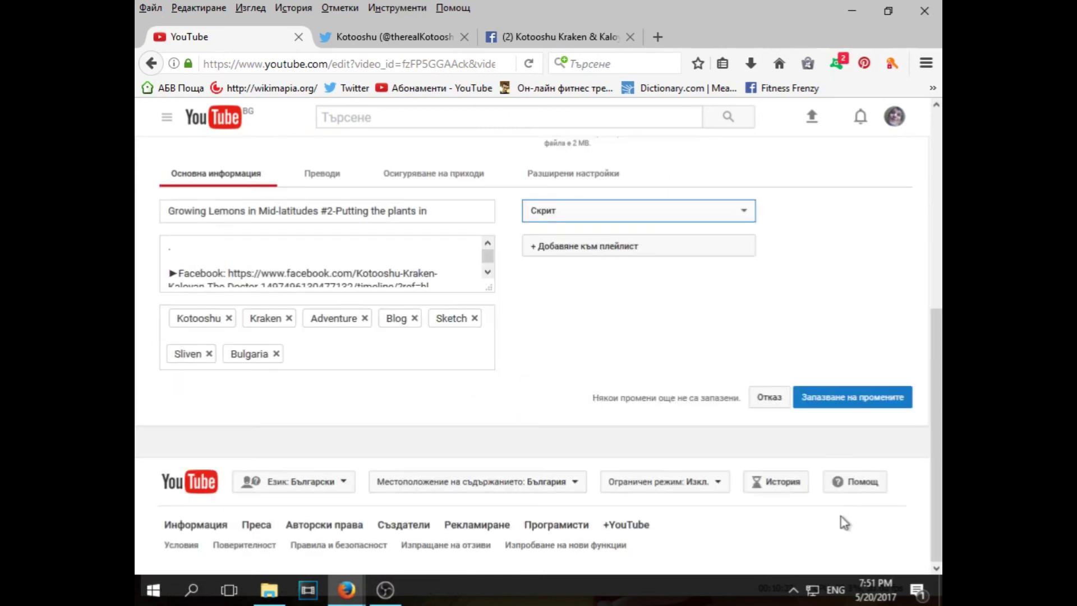
click(827, 400)
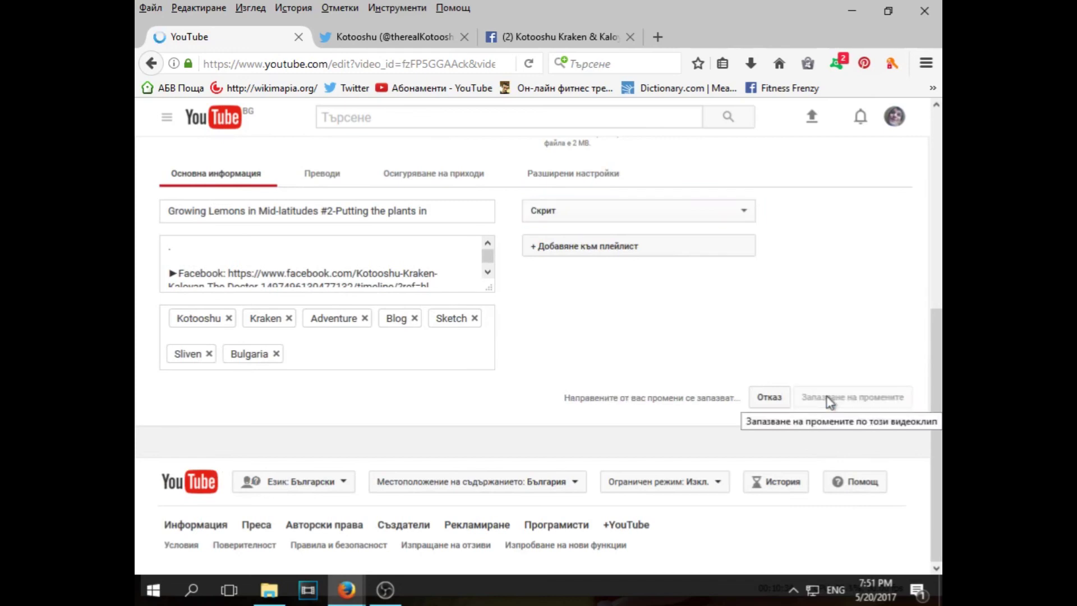